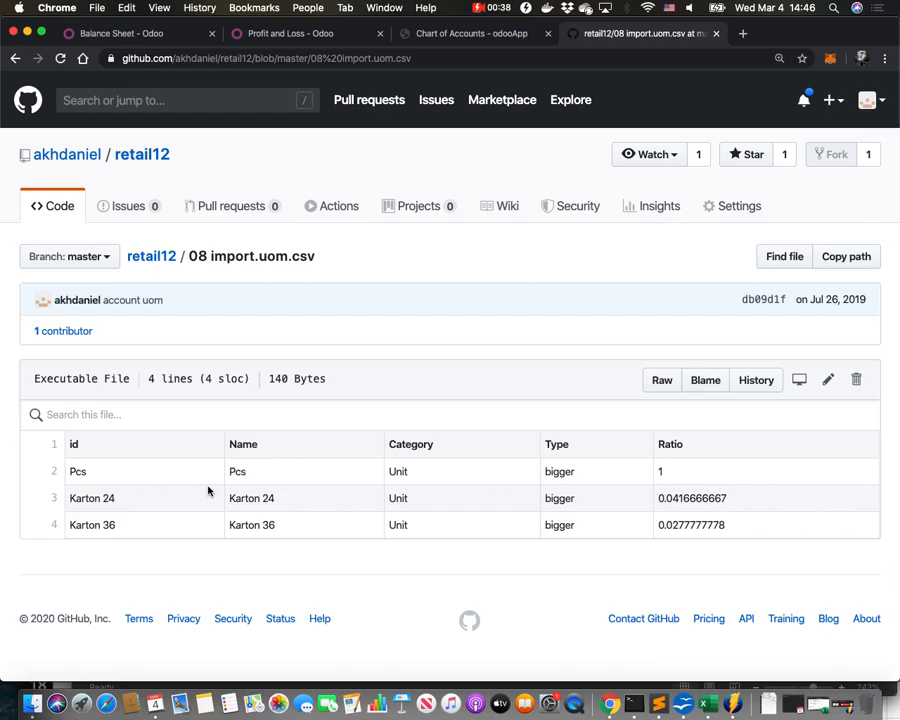
# Switch to the Odoo tab and open the Inventory app.
pyautogui.click(468, 36)
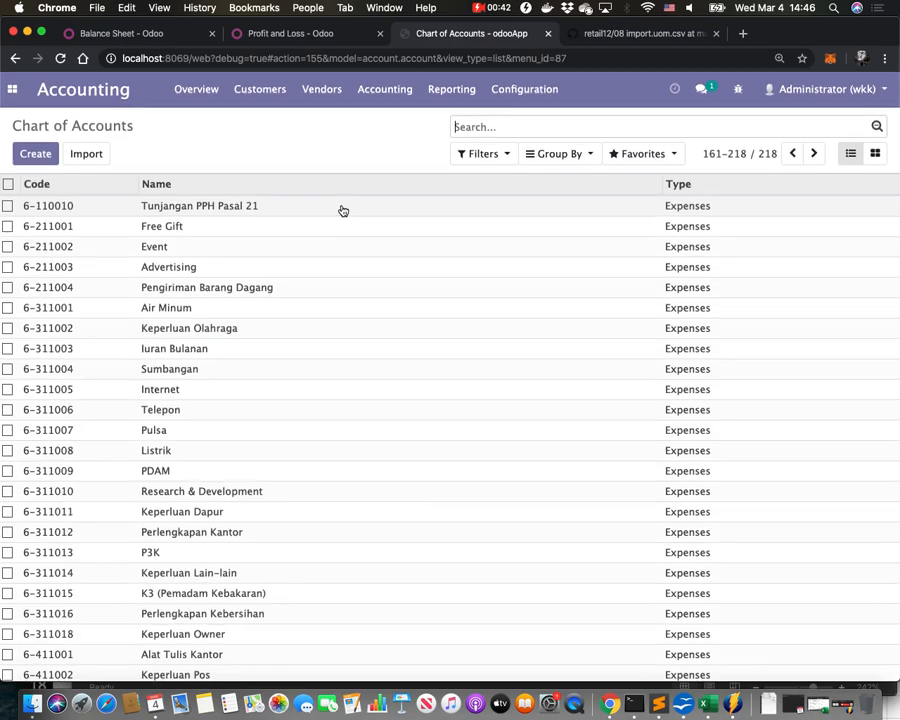
pyautogui.click(20, 90)
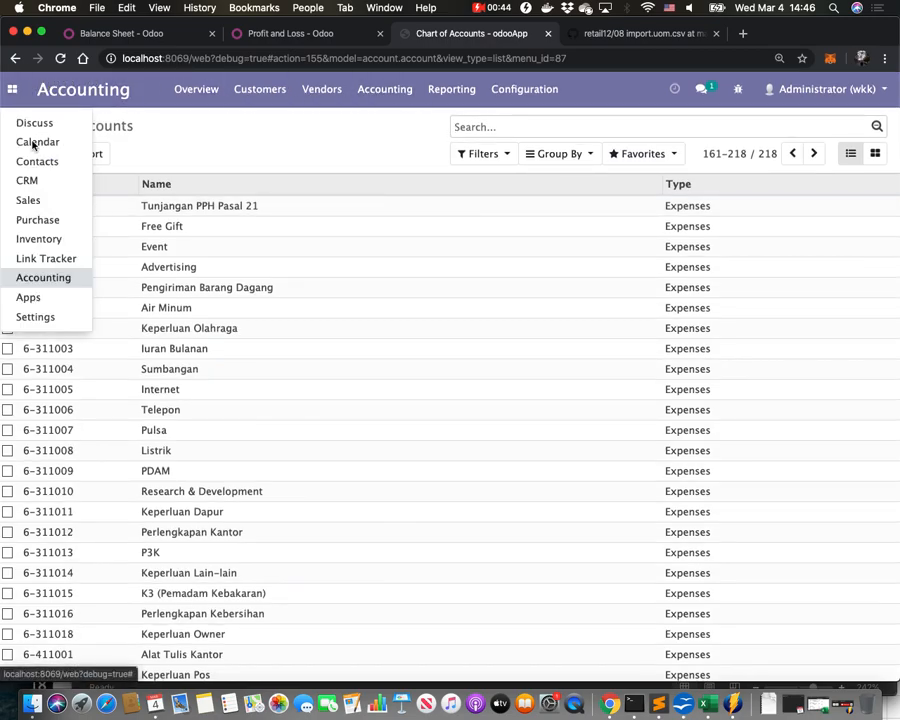
pyautogui.click(40, 238)
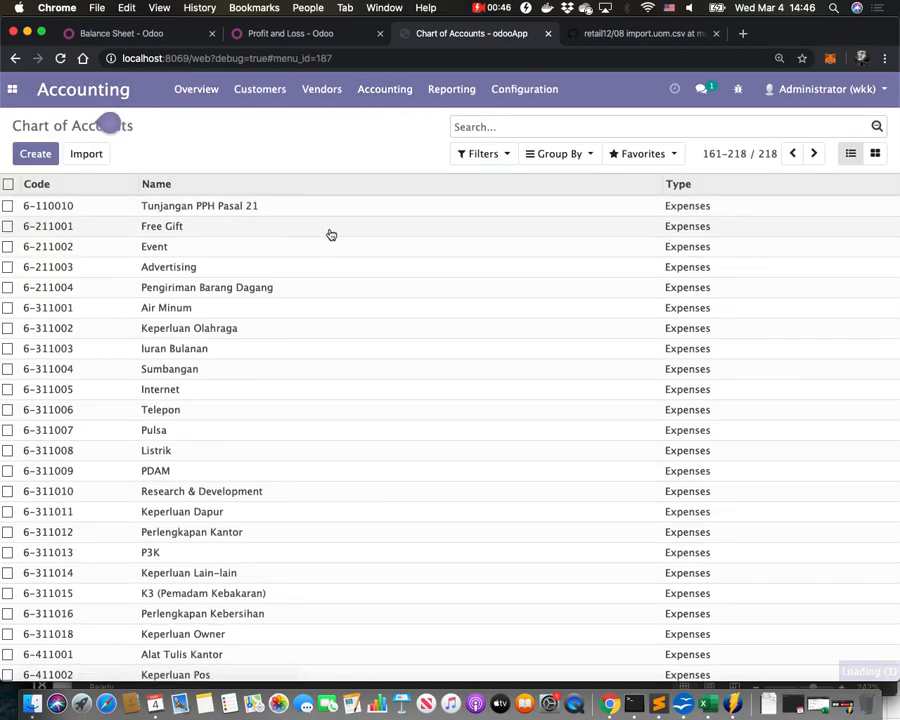
pyautogui.click(330, 96)
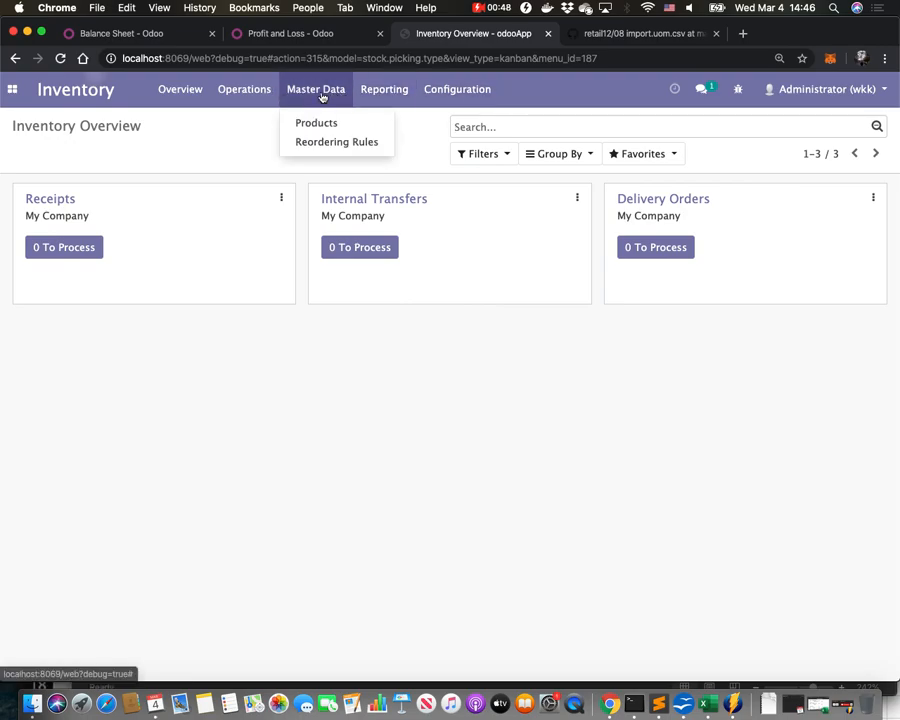
pyautogui.click(320, 125)
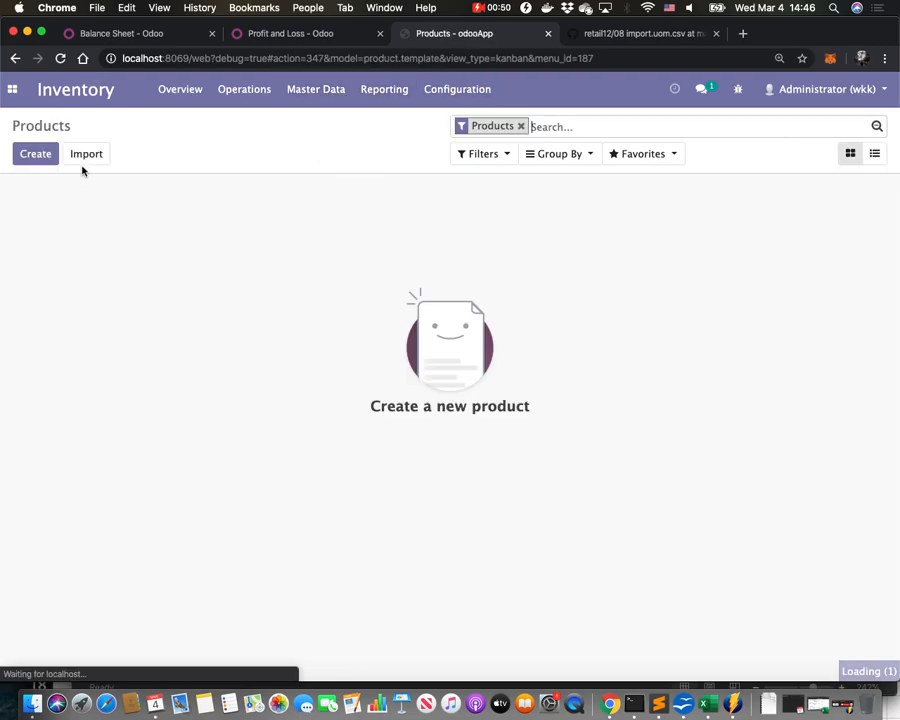
pyautogui.click(44, 157)
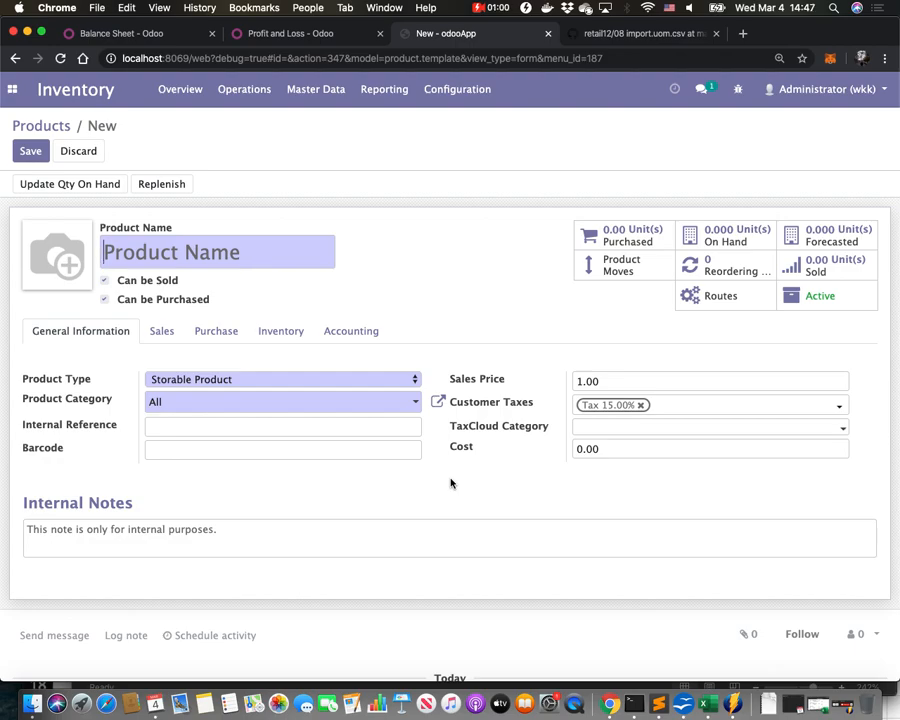
# Enable the Units of Measure option in the Inventory settings and save.
pyautogui.click(464, 98)
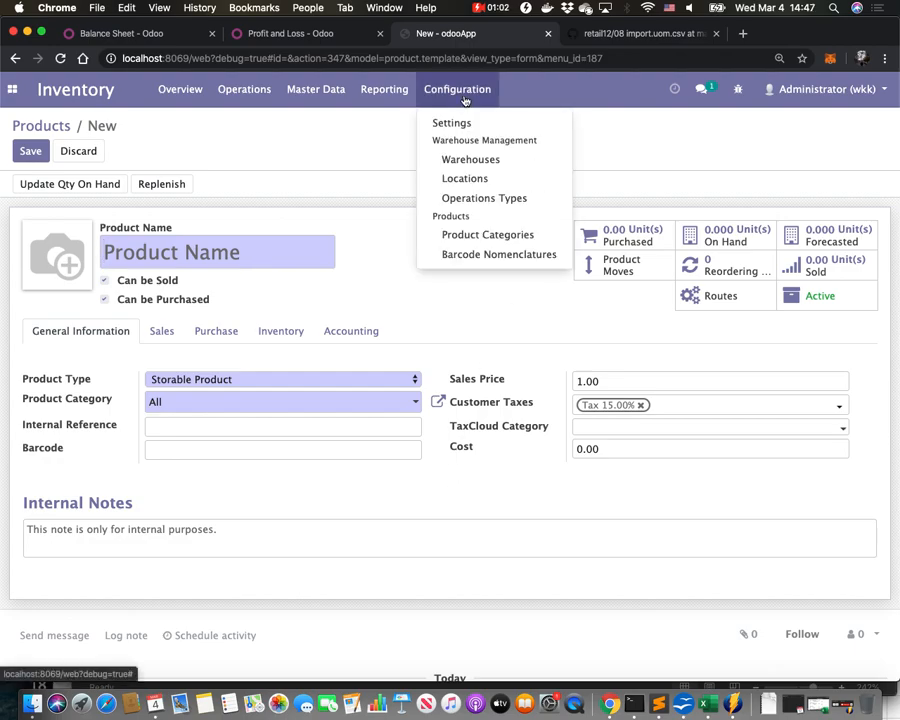
pyautogui.click(456, 124)
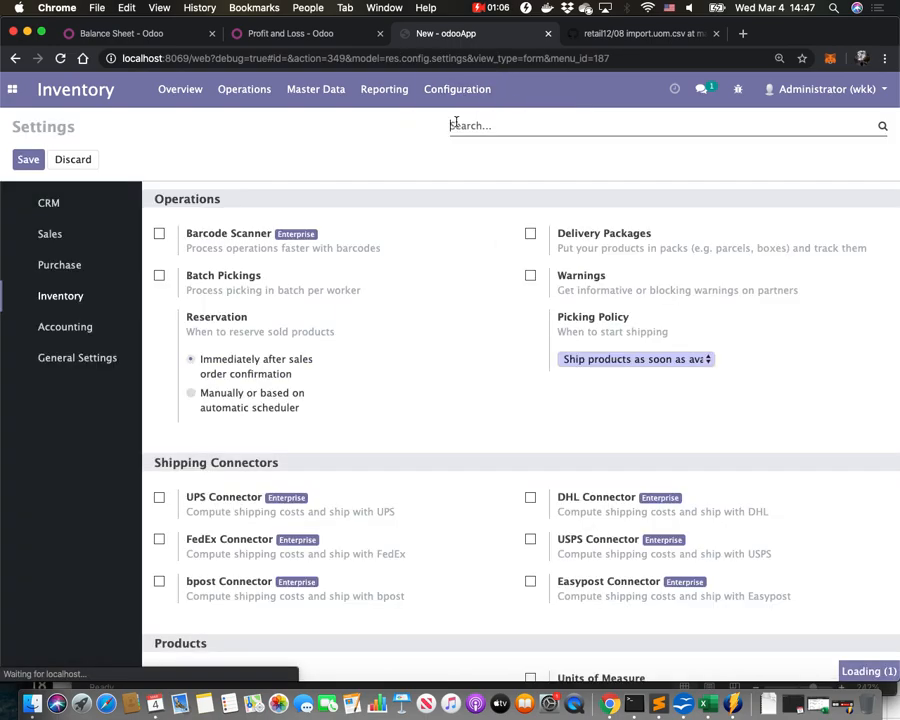
pyautogui.scroll(-5, 452, 398)
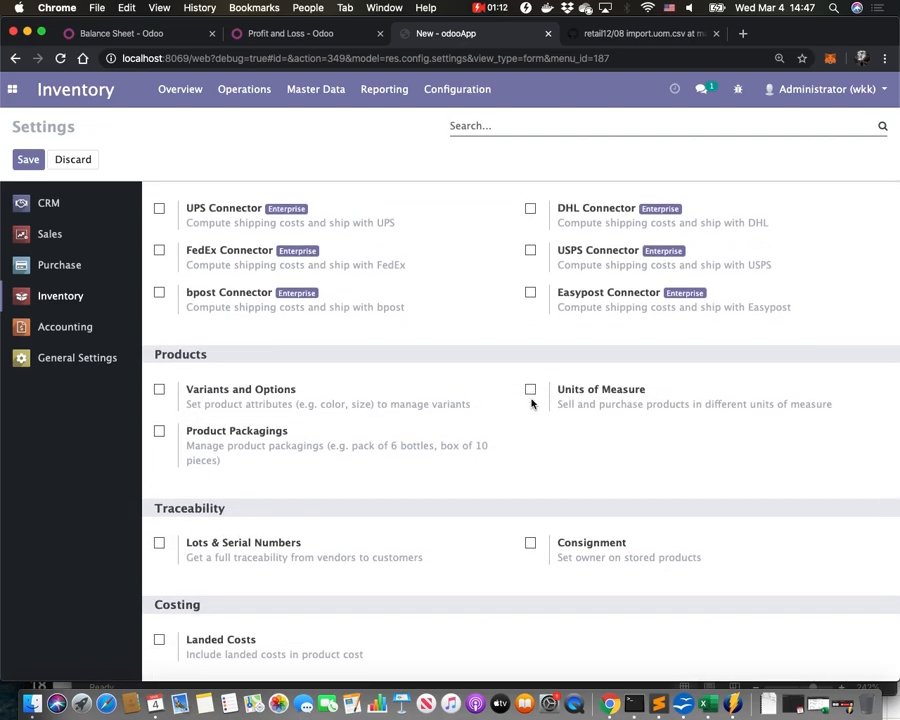
pyautogui.click(530, 390)
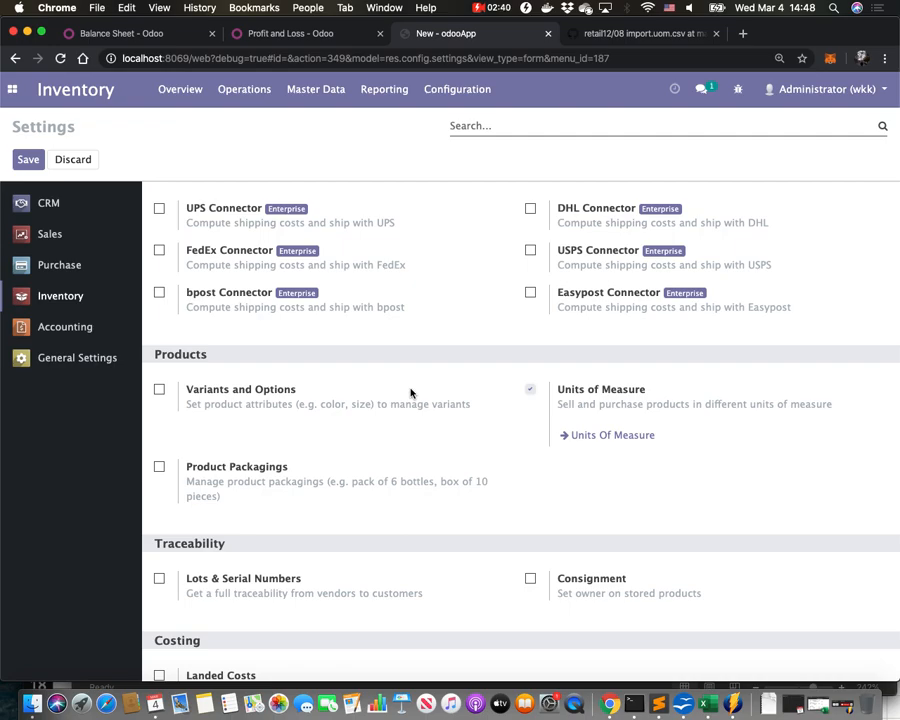
pyautogui.click(31, 160)
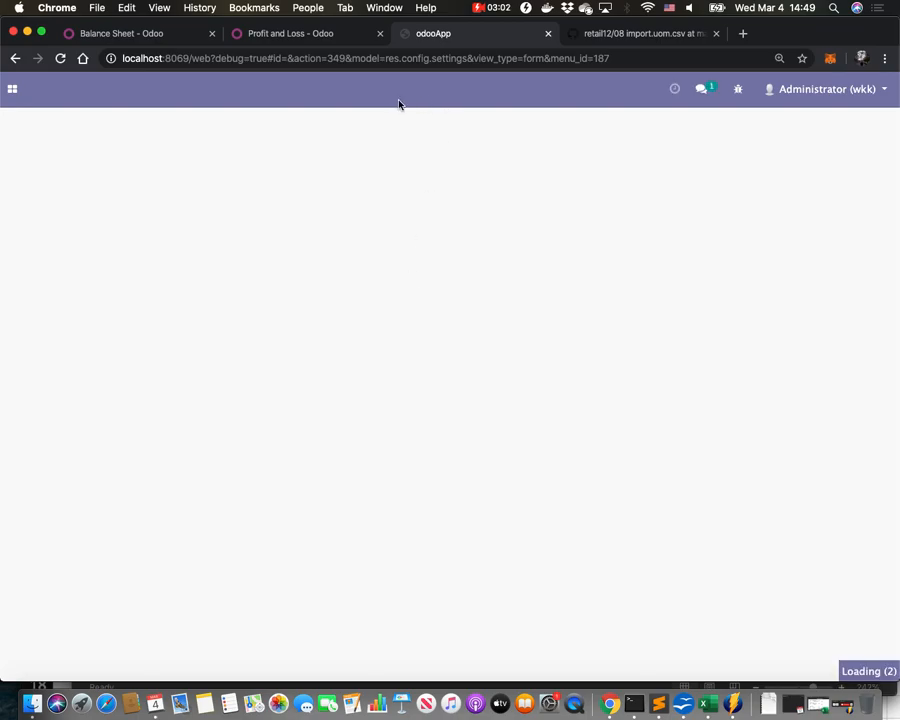
# Review the unit of measure categories, then open the Units of Measure list.
pyautogui.click(444, 100)
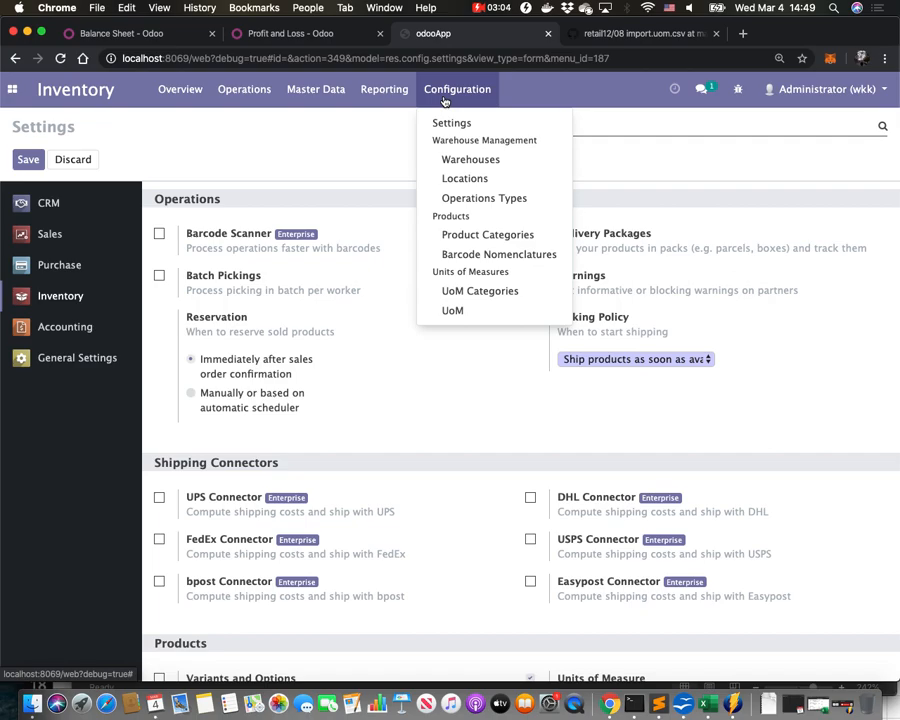
pyautogui.click(469, 294)
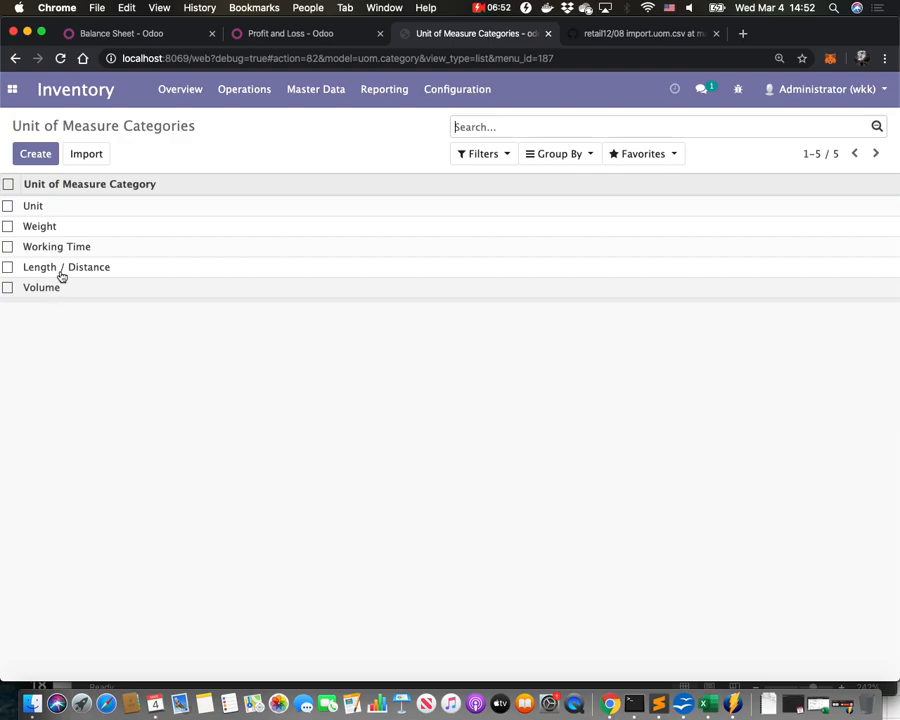
pyautogui.click(493, 87)
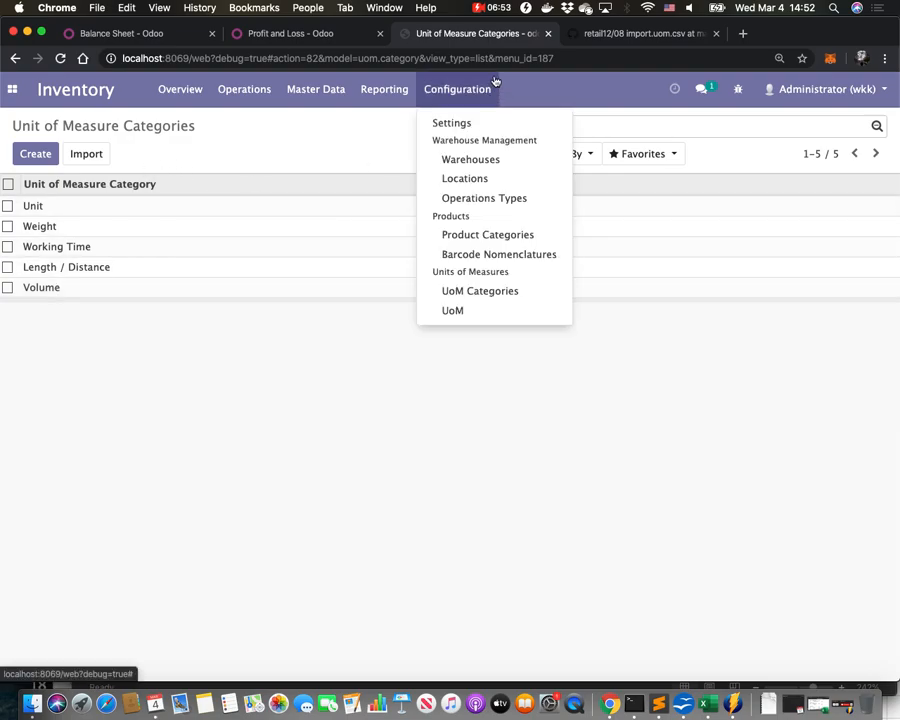
pyautogui.click(453, 311)
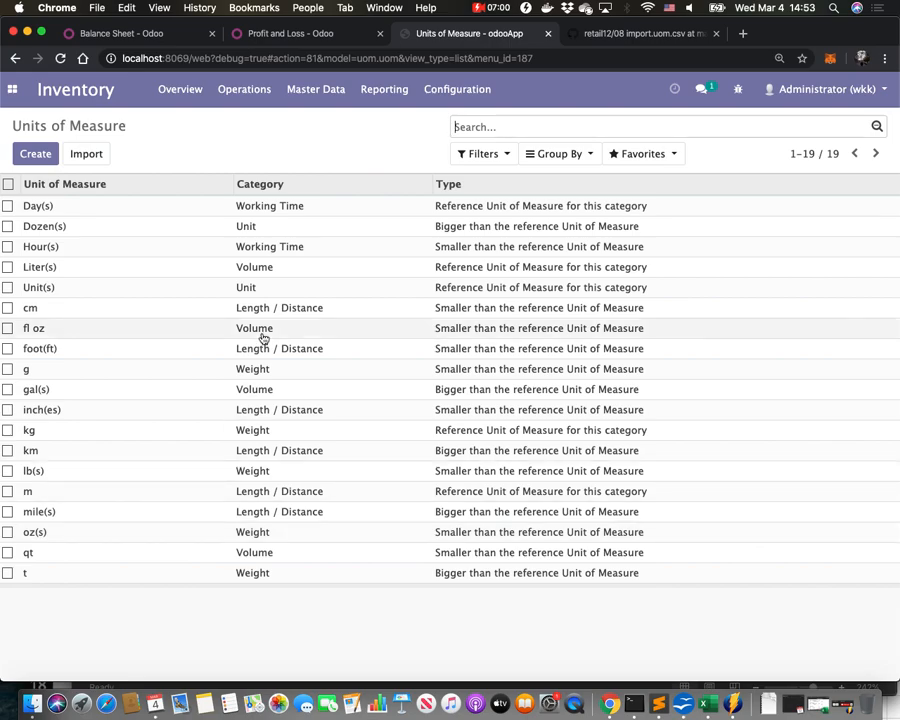
# Sort the units of measure by category and compare them with the units in the import CSV.
pyautogui.click(567, 157)
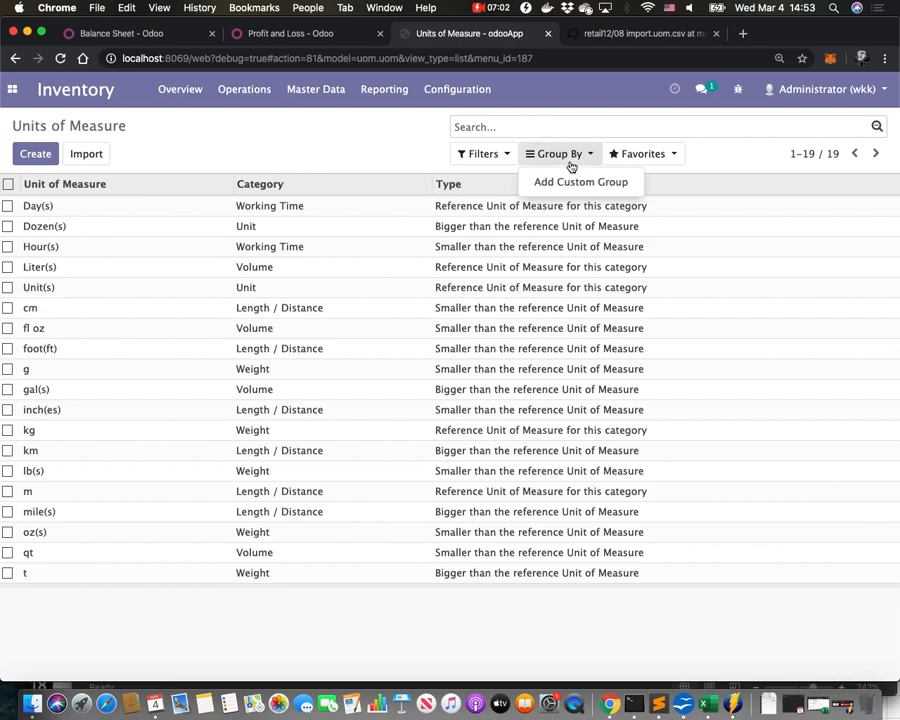
pyautogui.click(349, 156)
pyautogui.click(294, 185)
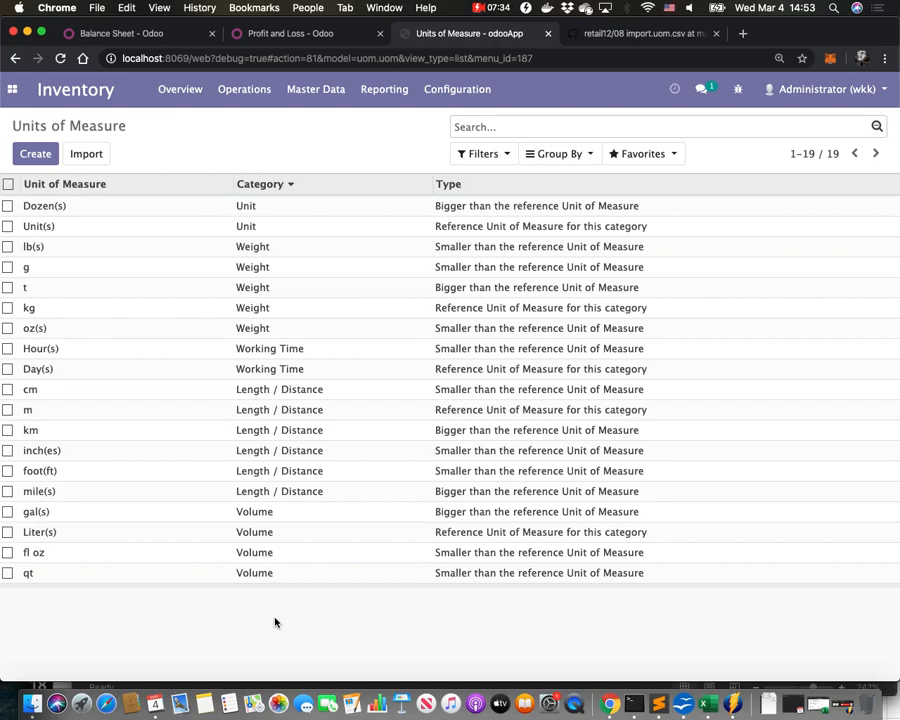
pyautogui.click(624, 34)
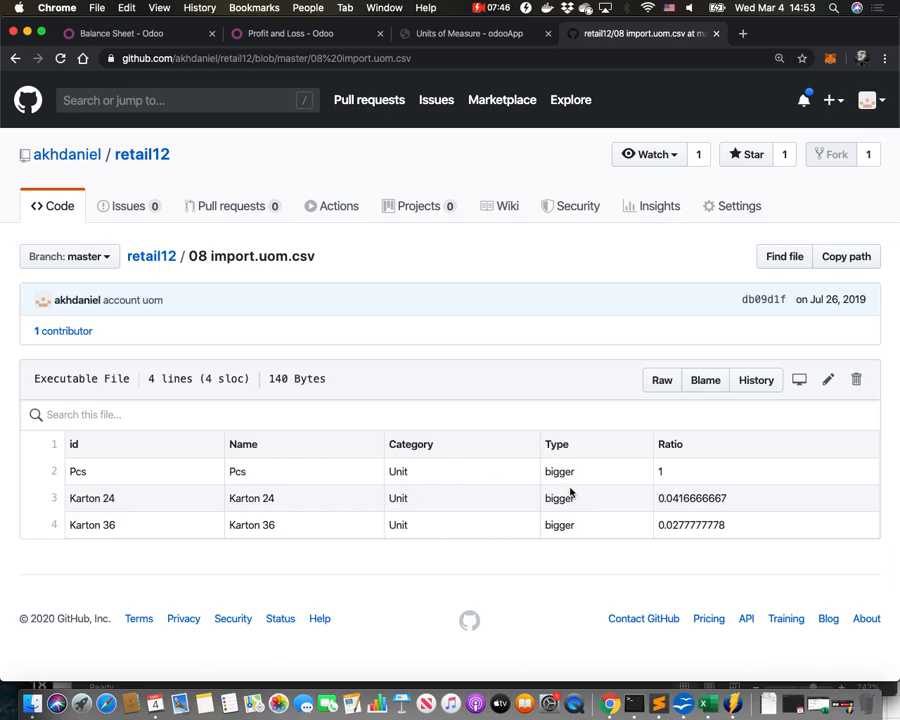
pyautogui.click(468, 36)
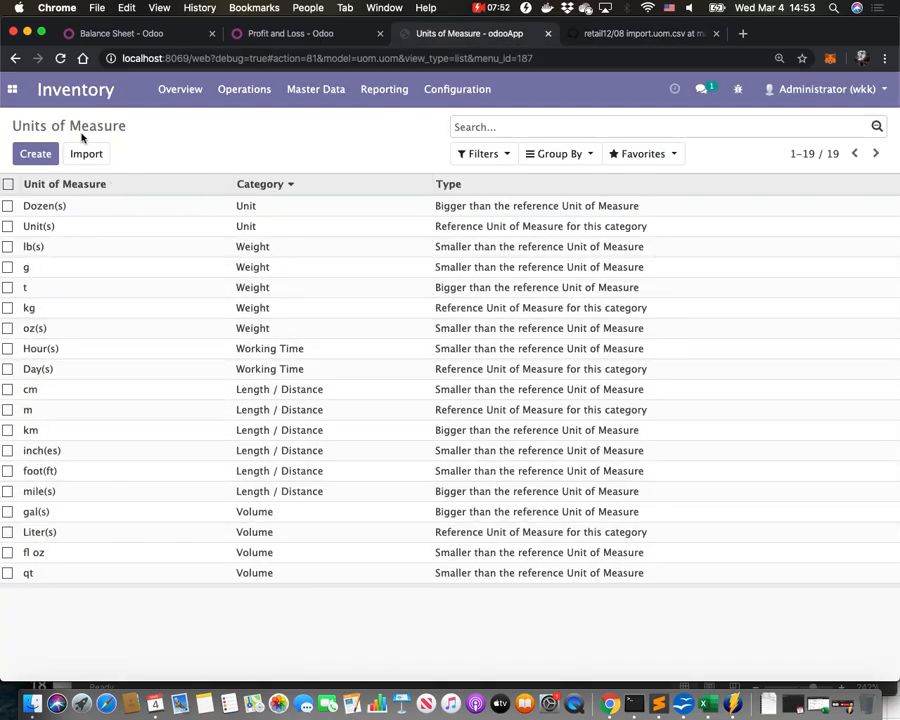
pyautogui.click(38, 154)
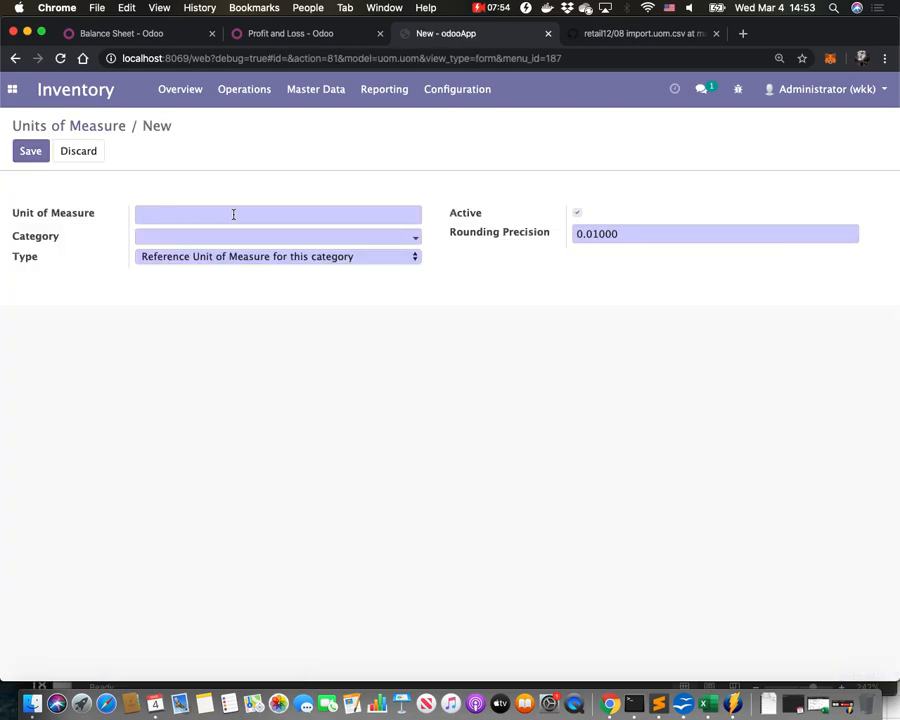
pyautogui.write('Pcs')
pyautogui.click(234, 240)
pyautogui.click(203, 265)
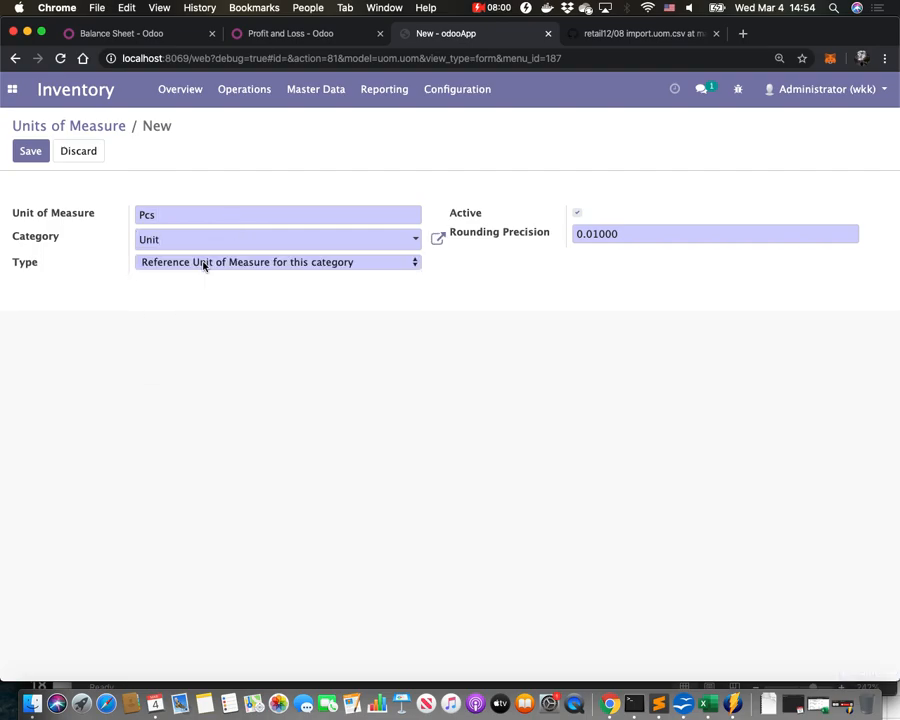
pyautogui.click(204, 264)
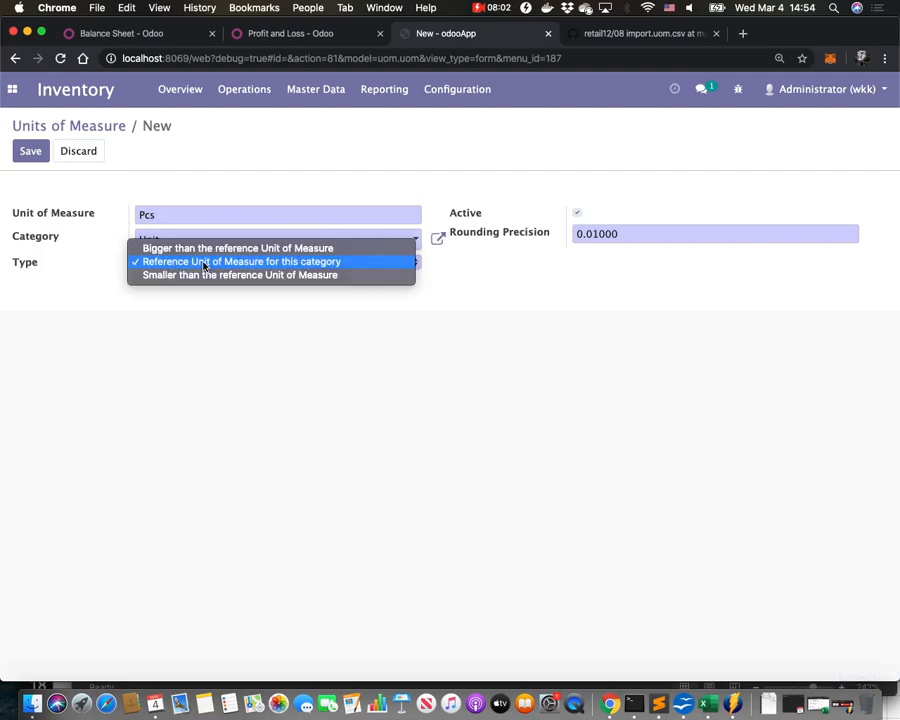
pyautogui.click(203, 263)
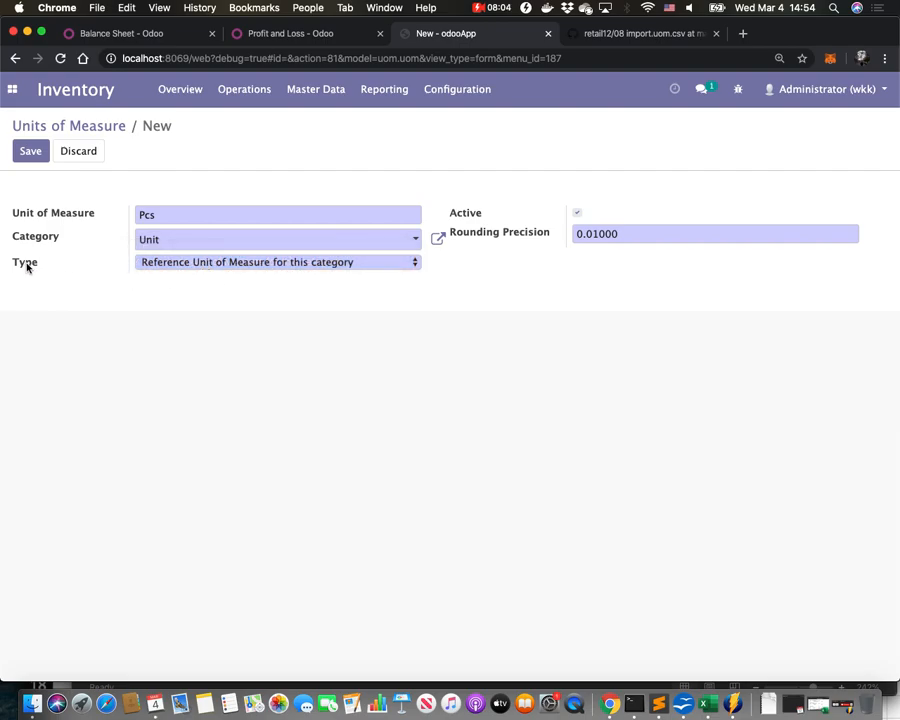
pyautogui.moveTo(27, 266)
pyautogui.click(184, 262)
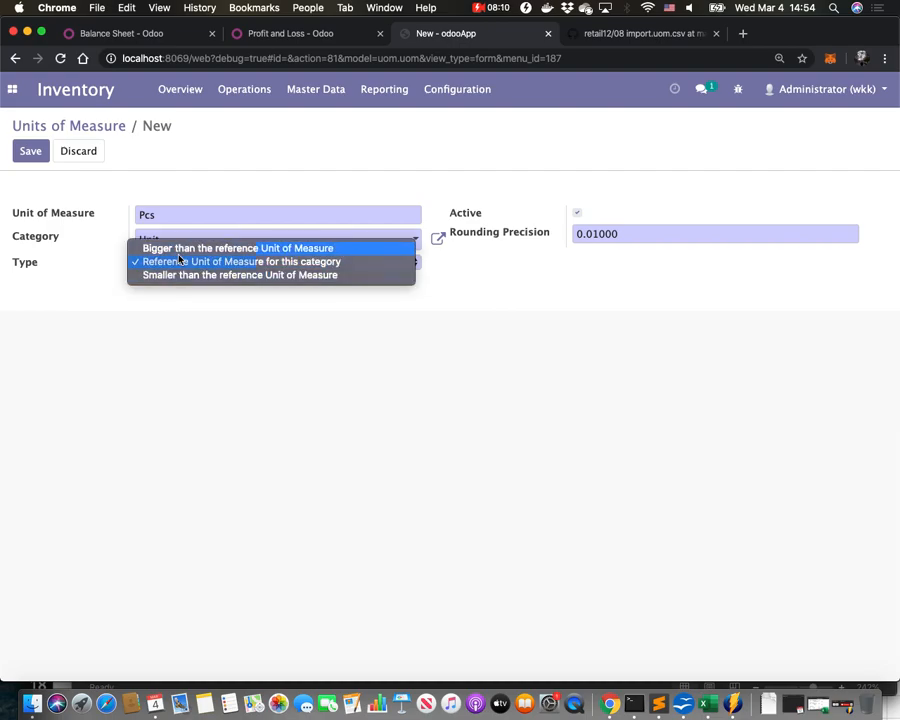
pyautogui.click(176, 261)
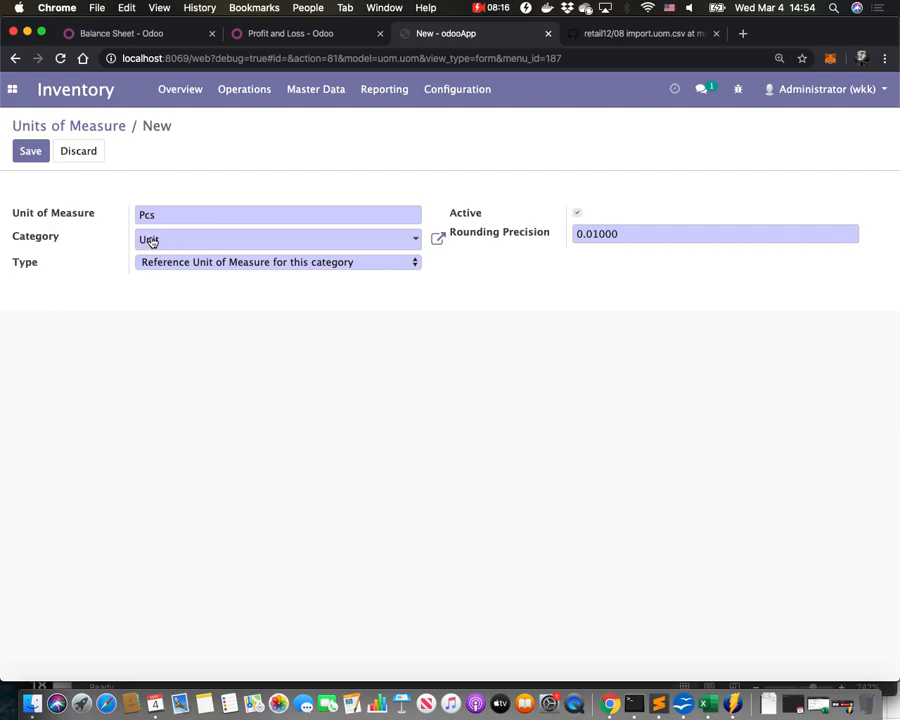
pyautogui.click(70, 128)
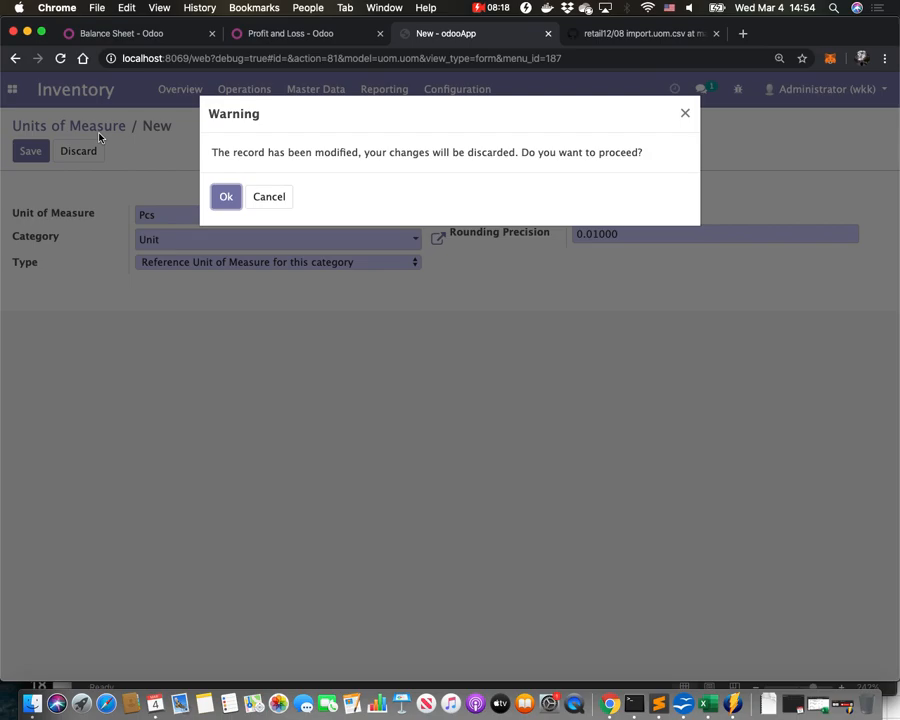
pyautogui.click(226, 197)
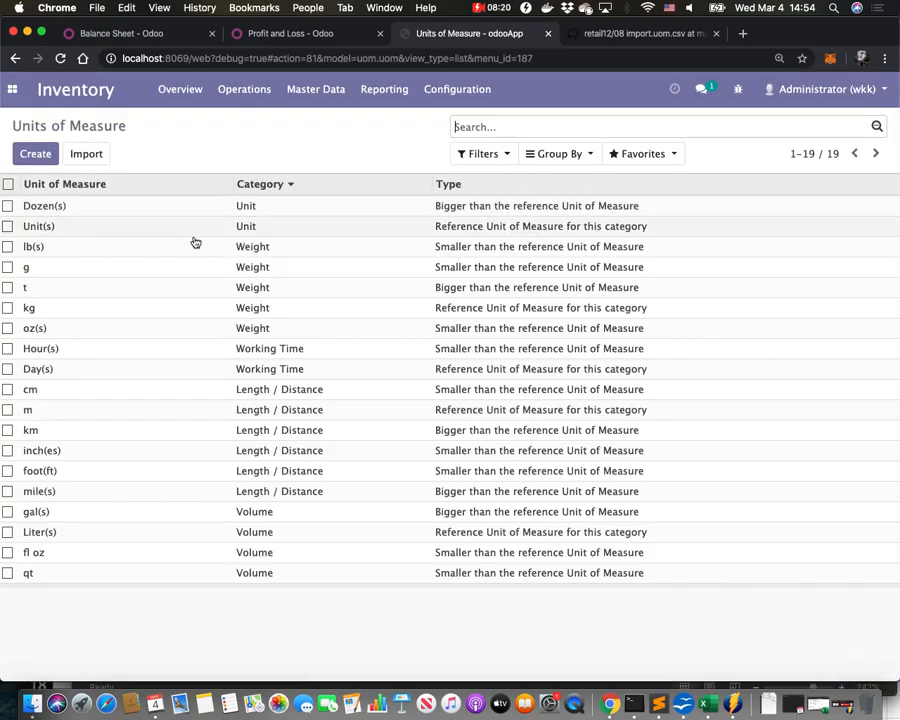
# Open the Unit(s) unit of measure to examine its category and type, then return to the list.
pyautogui.click(241, 231)
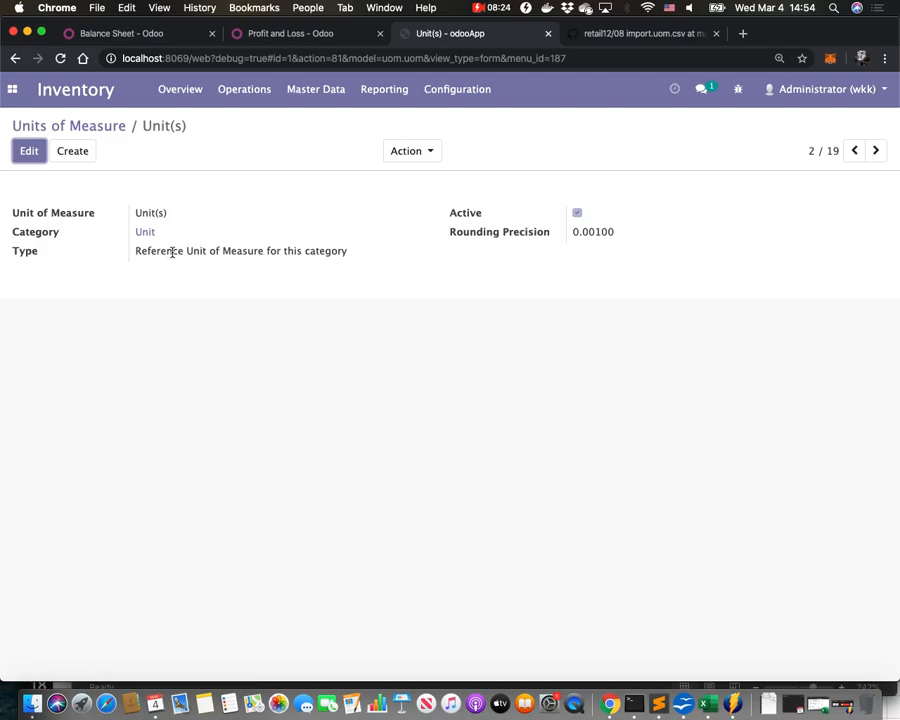
pyautogui.tripleClick(172, 251)
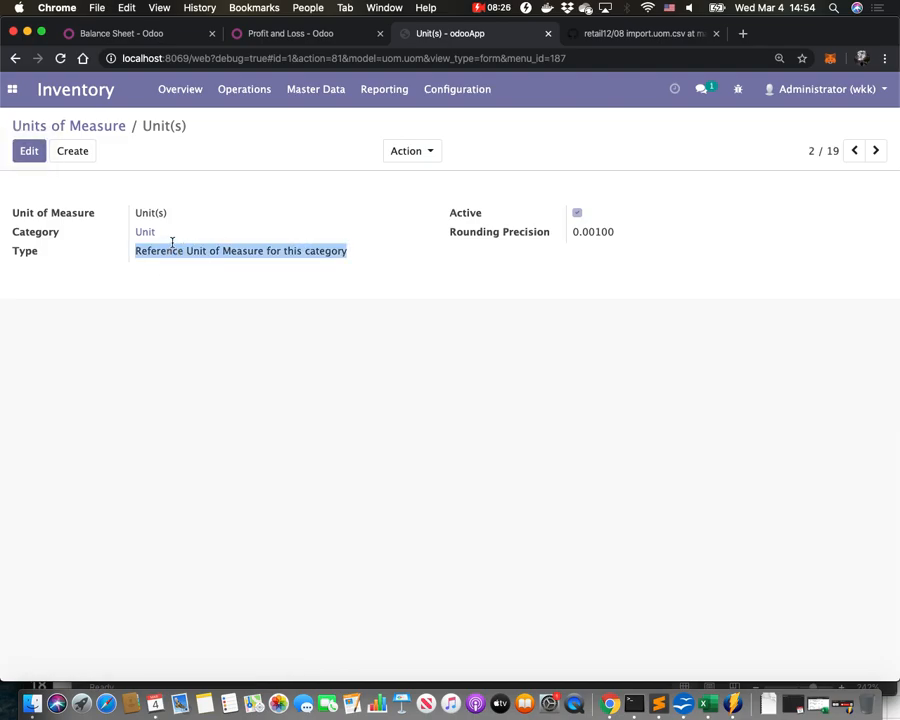
pyautogui.doubleClick(151, 213)
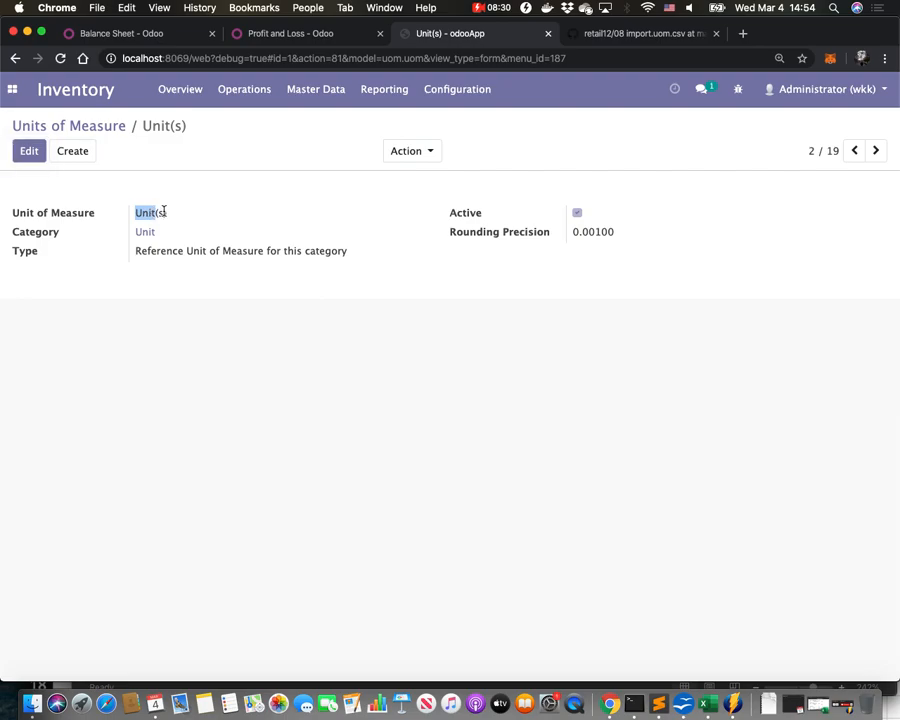
pyautogui.tripleClick(193, 250)
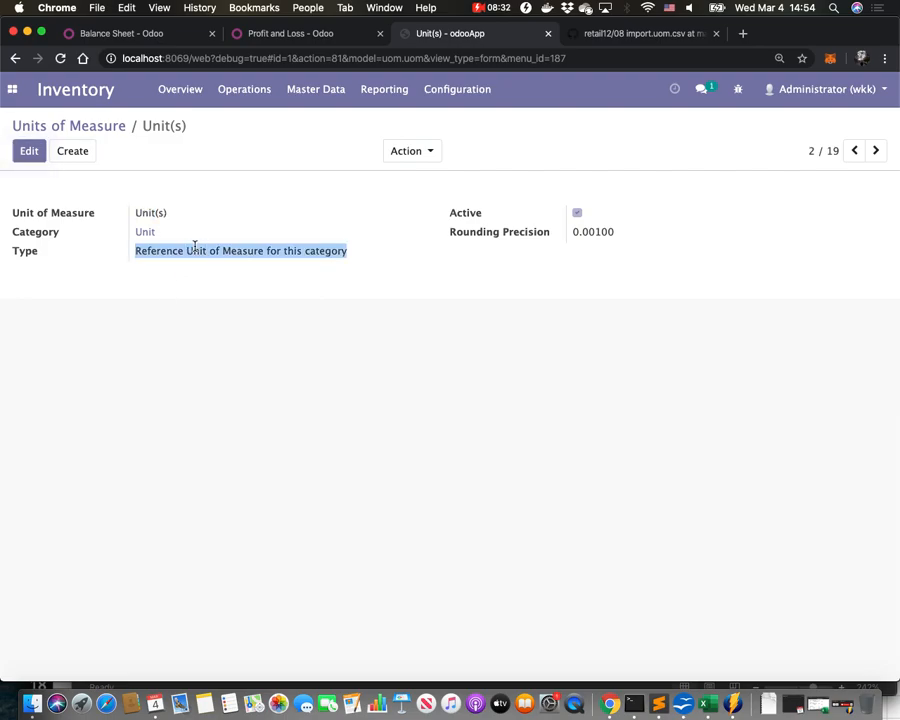
pyautogui.click(96, 125)
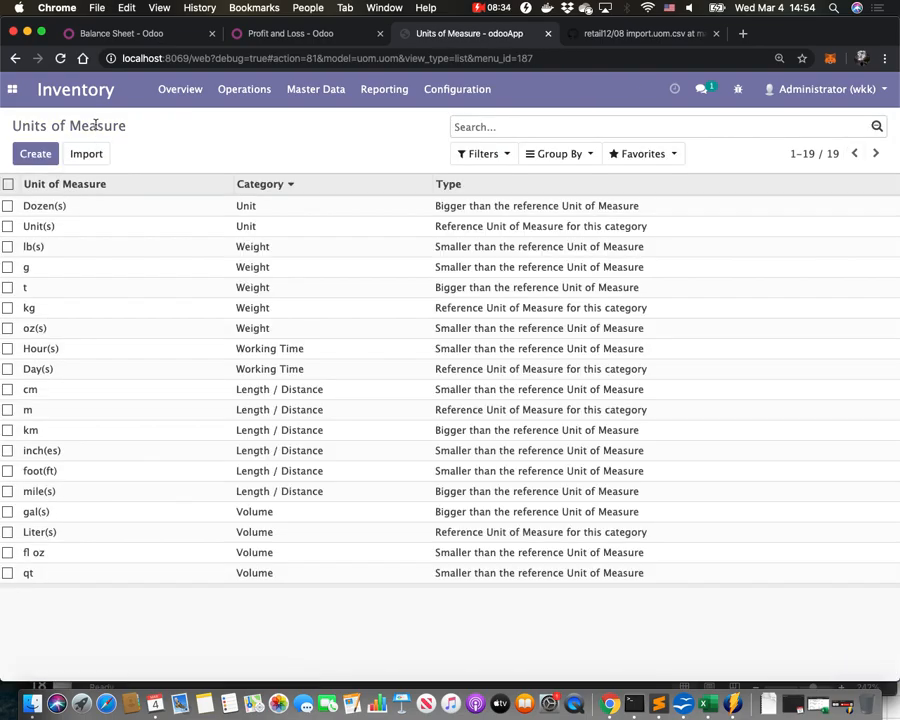
# Open the Dozen(s) unit of measure to examine its type and ratio.
pyautogui.click(116, 210)
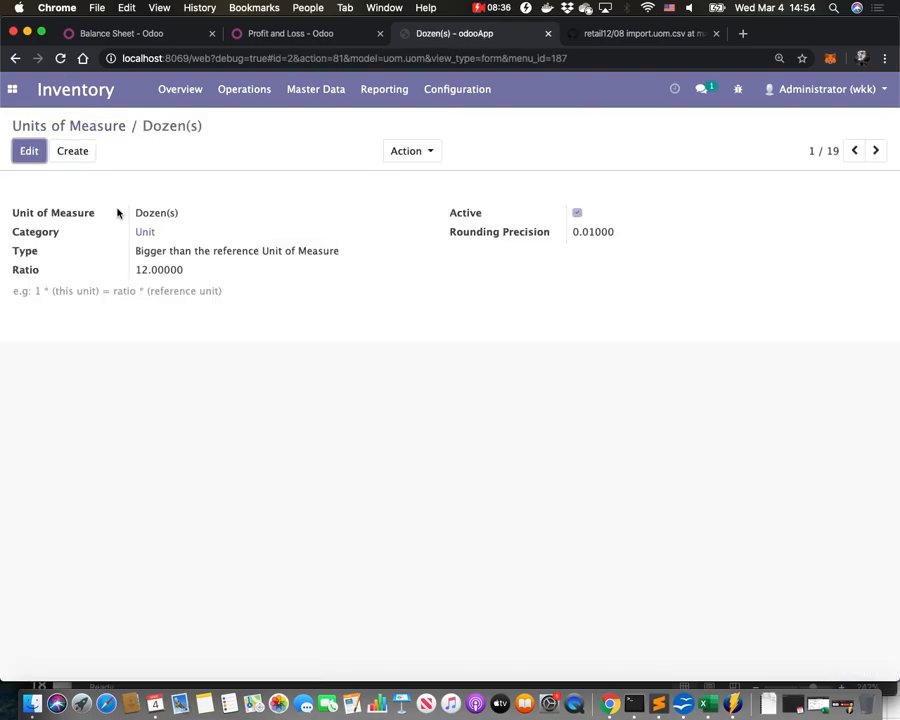
pyautogui.doubleClick(141, 269)
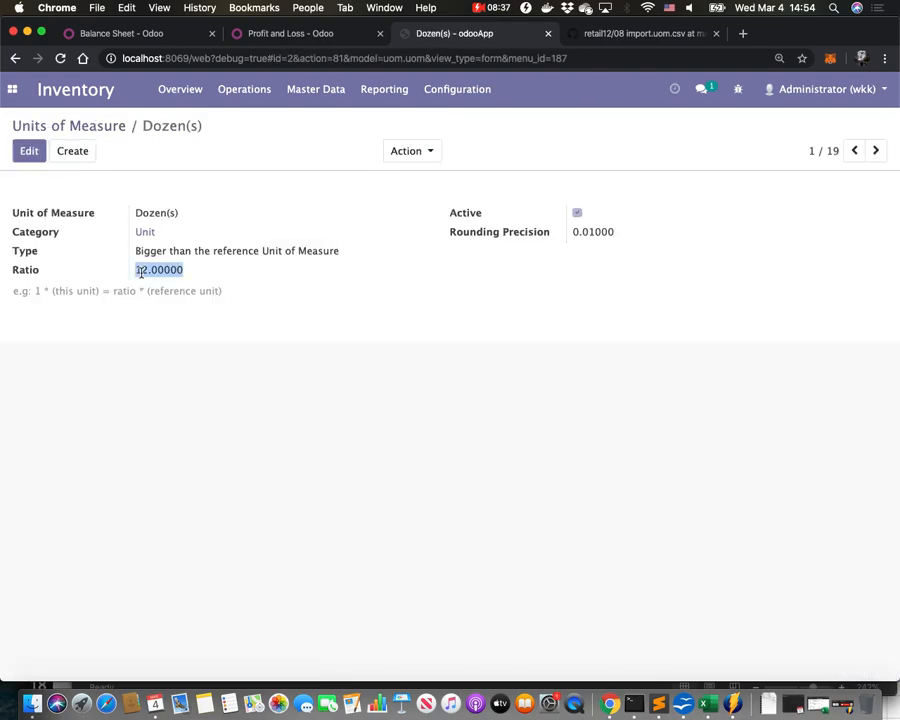
pyautogui.click(202, 266)
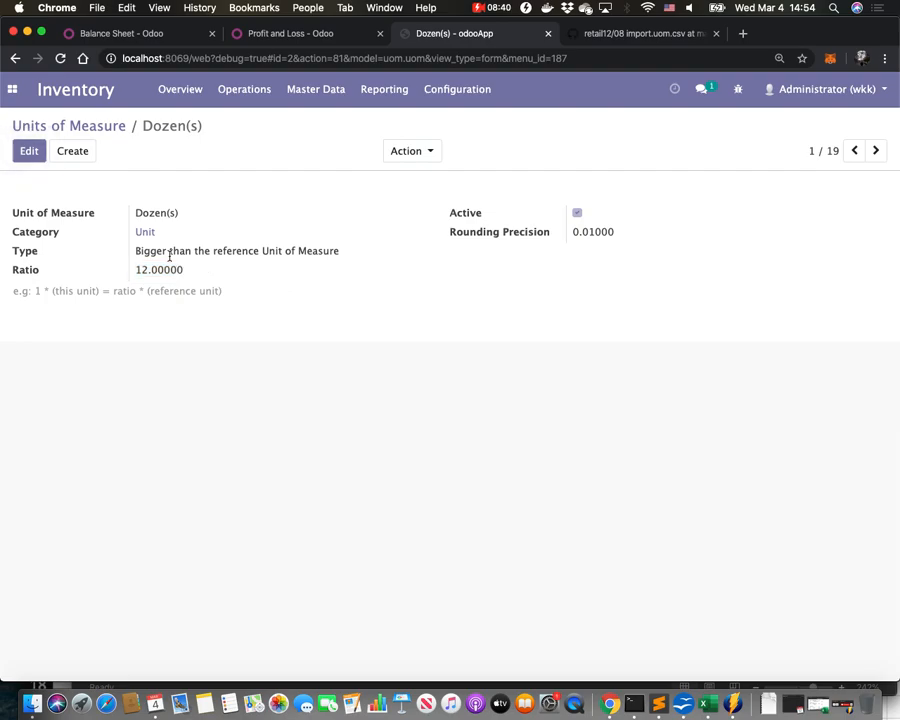
# Create a unit of measure named Pcs in the Unit category, typed as bigger than the reference unit, and save it.
pyautogui.tripleClick(153, 255)
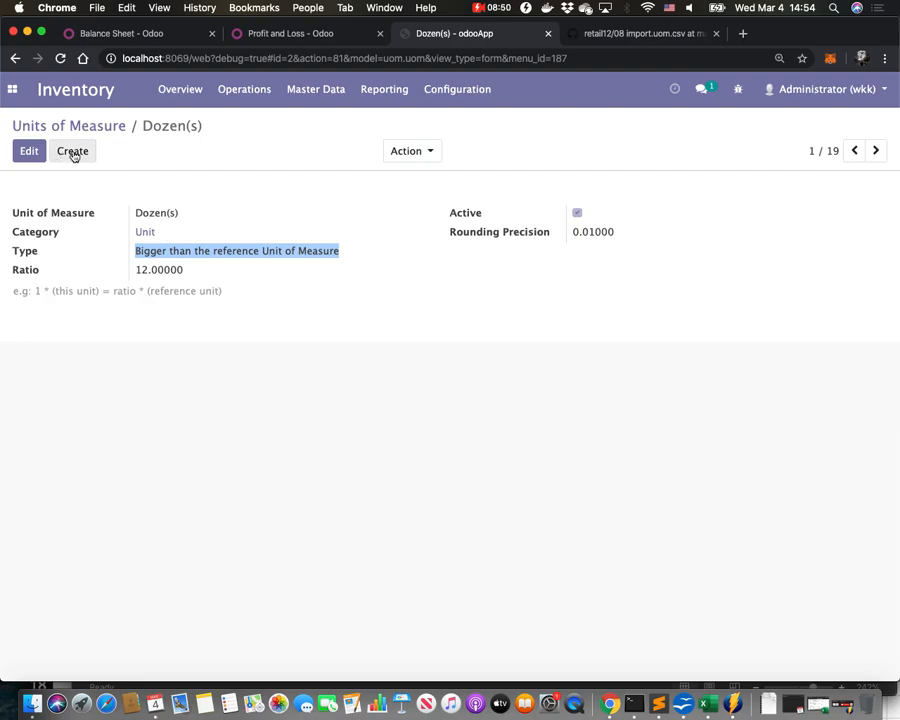
pyautogui.click(73, 152)
pyautogui.write('Pcs')
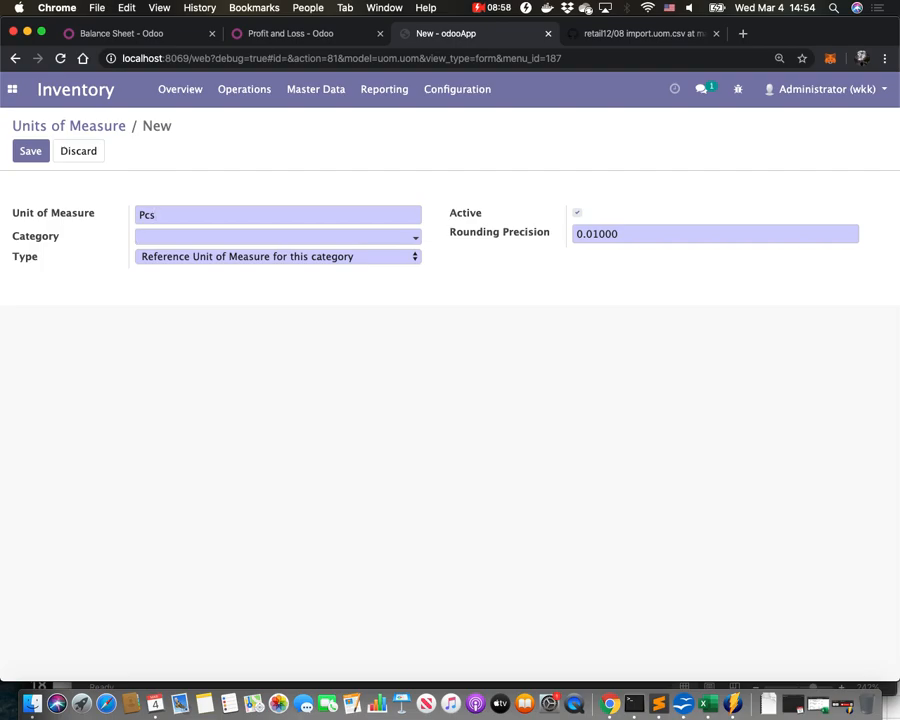
pyautogui.press('Tab')
pyautogui.write('un')
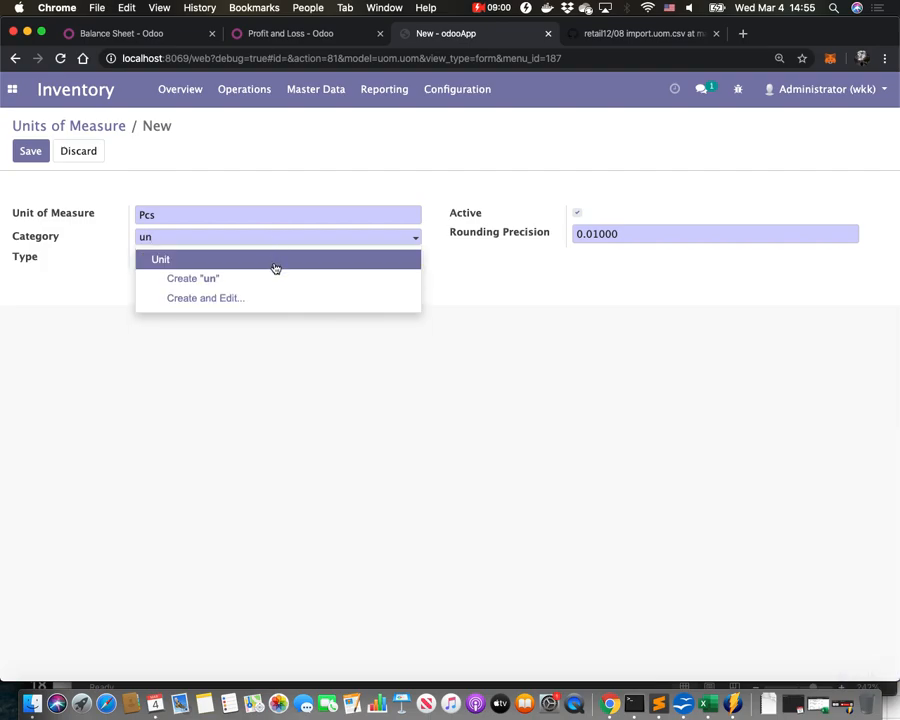
pyautogui.click(275, 265)
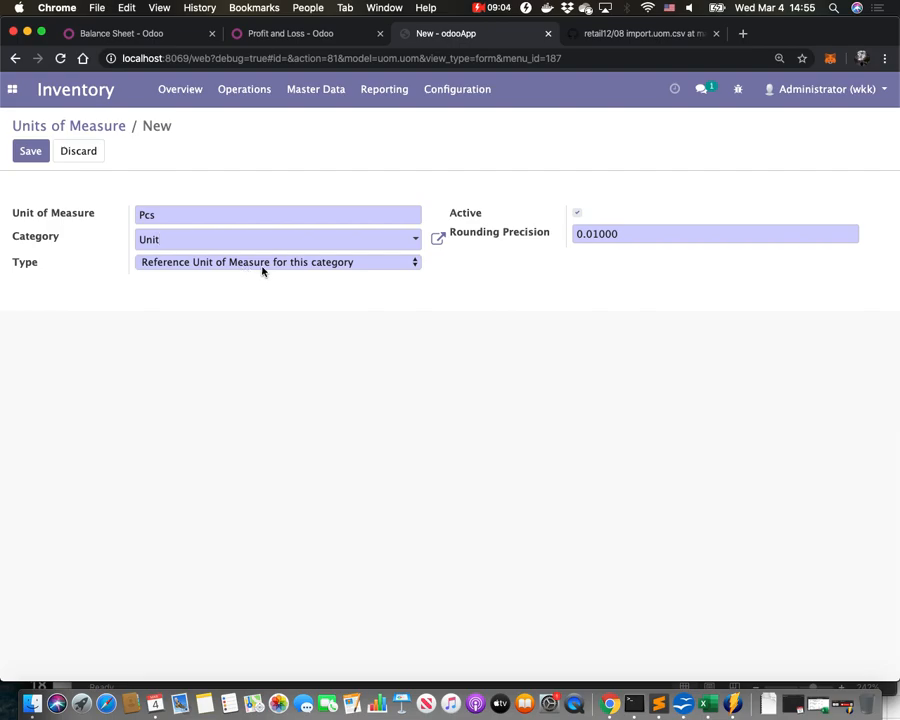
pyautogui.click(31, 154)
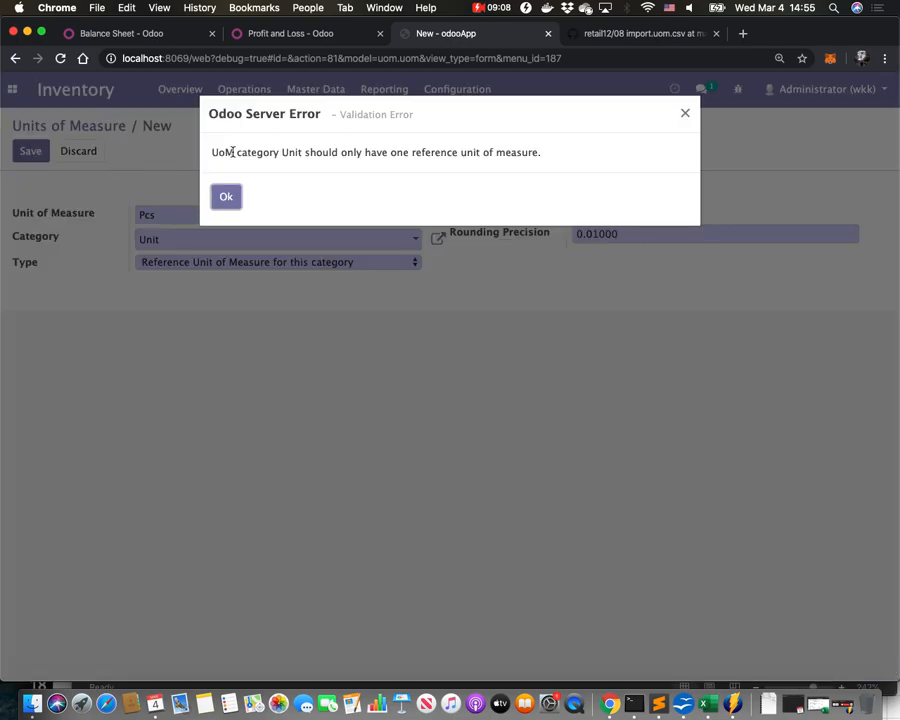
pyautogui.click(227, 198)
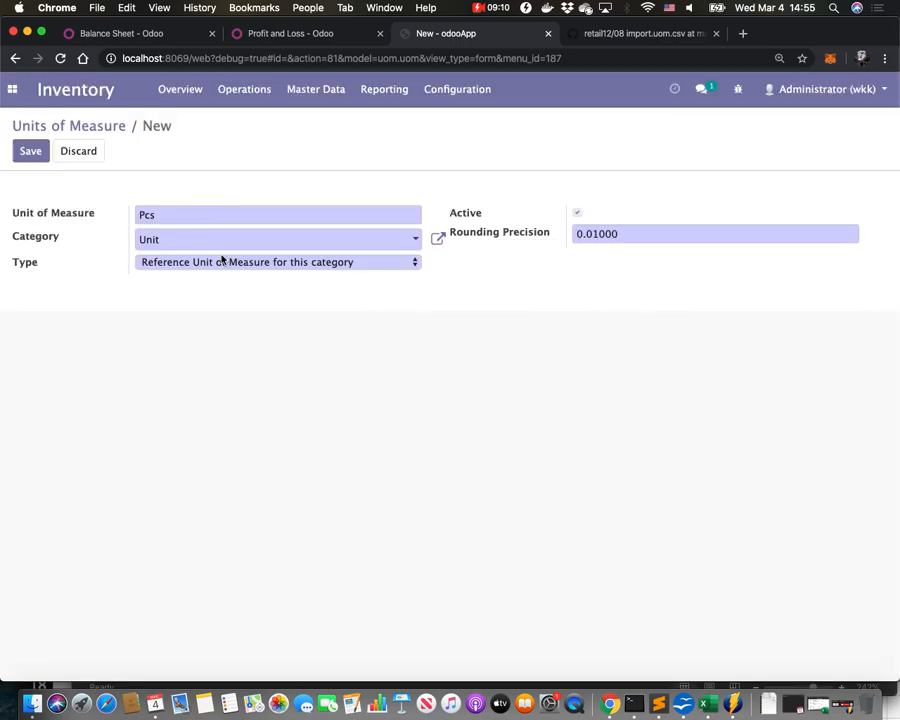
pyautogui.click(222, 269)
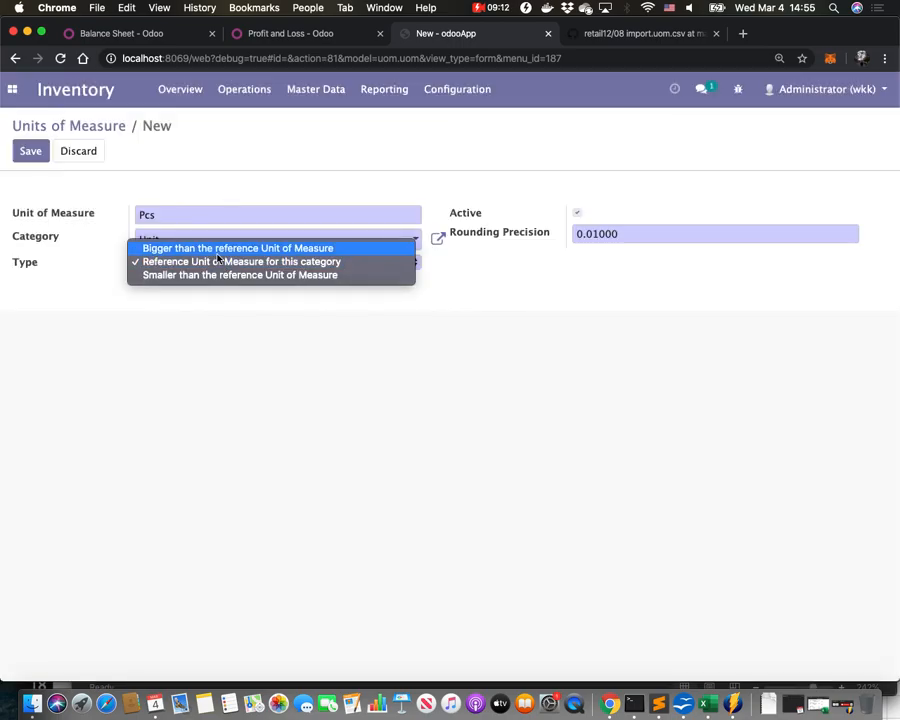
pyautogui.click(319, 244)
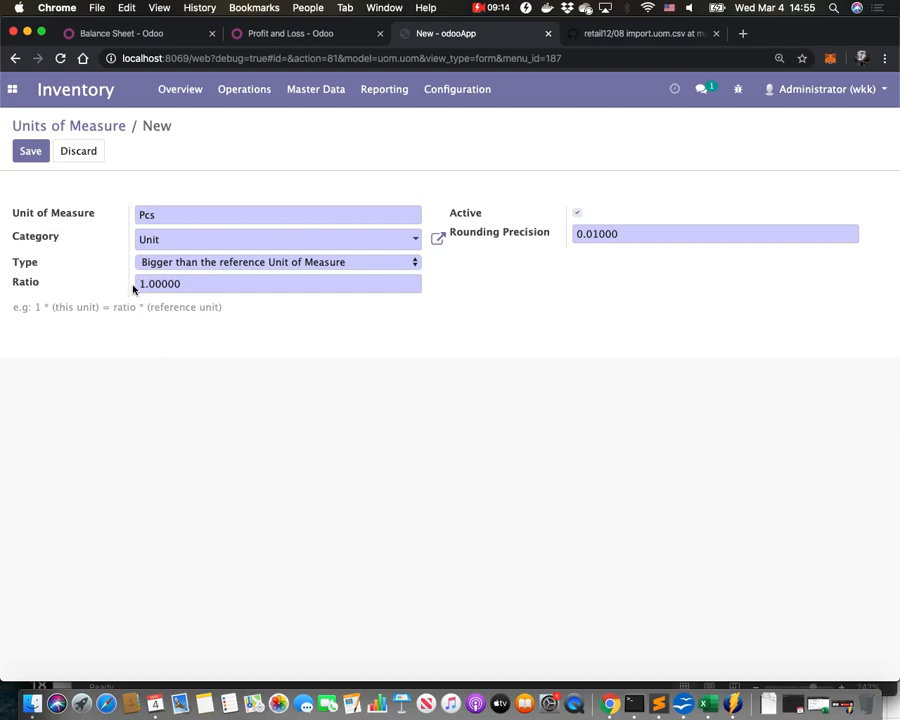
pyautogui.click(31, 153)
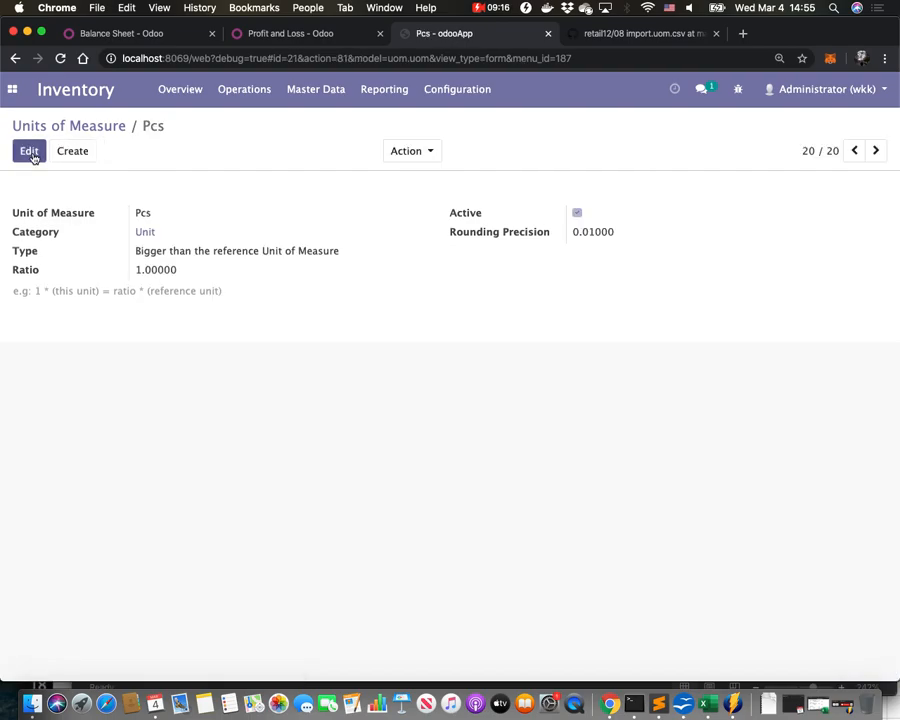
# Create a unit of measure named Karton 24 in the Unit category, bigger than the reference unit, with ratio 24, and save.
pyautogui.click(70, 127)
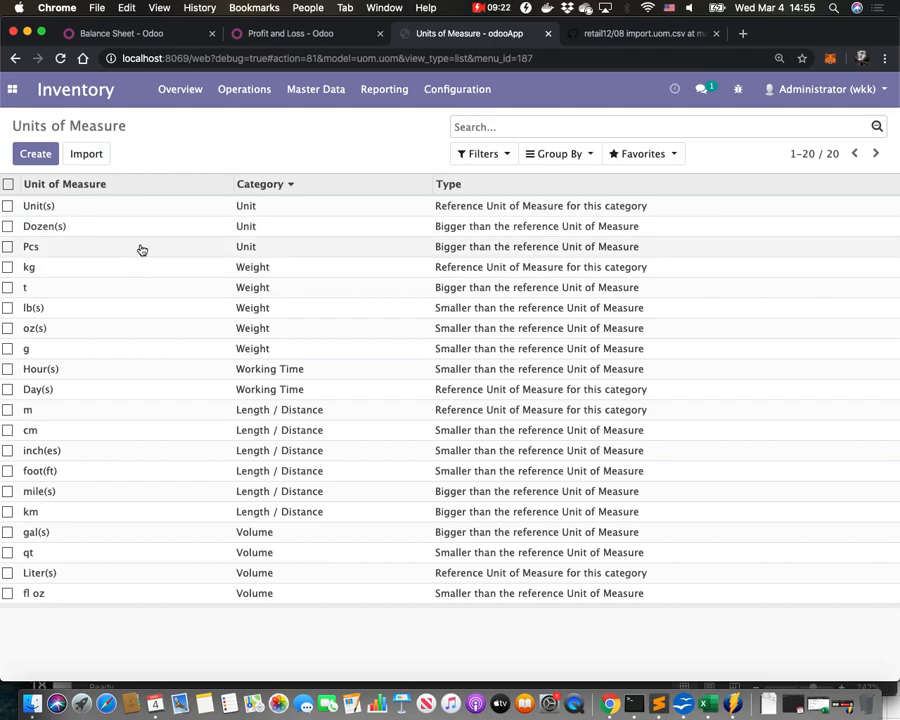
pyautogui.click(44, 160)
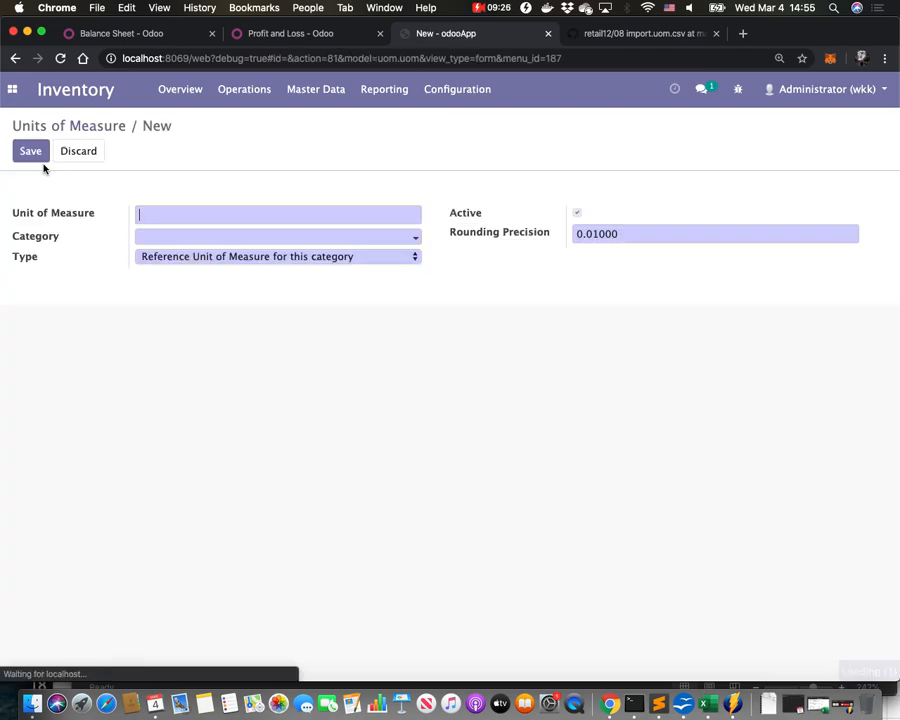
pyautogui.write('KRTO')
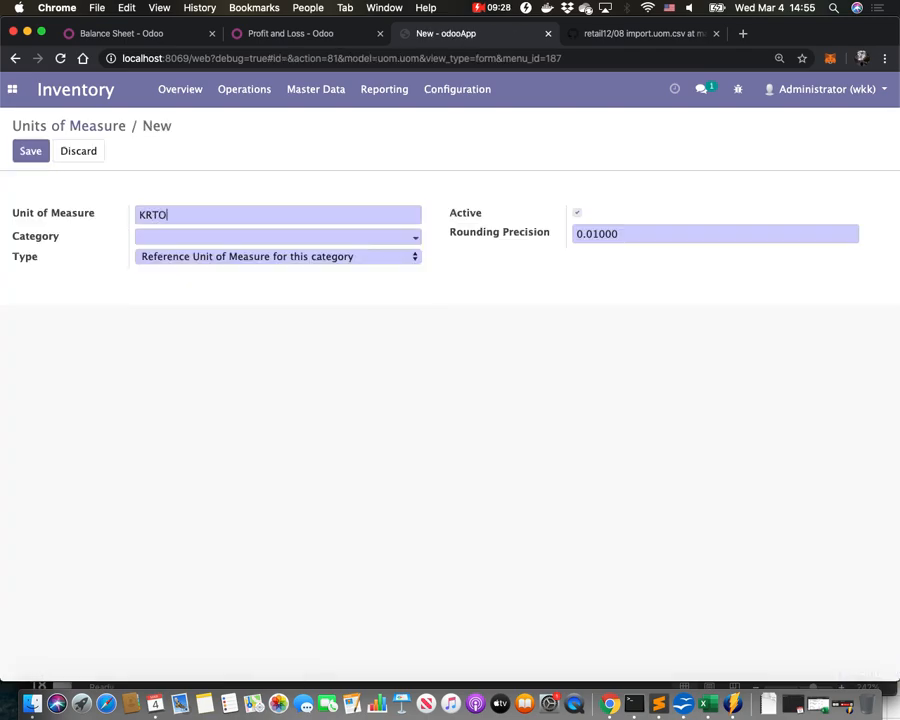
pyautogui.press('BackSpace')
pyautogui.press('BackSpace')
pyautogui.press('BackSpace')
pyautogui.write('arton')
pyautogui.click(161, 236)
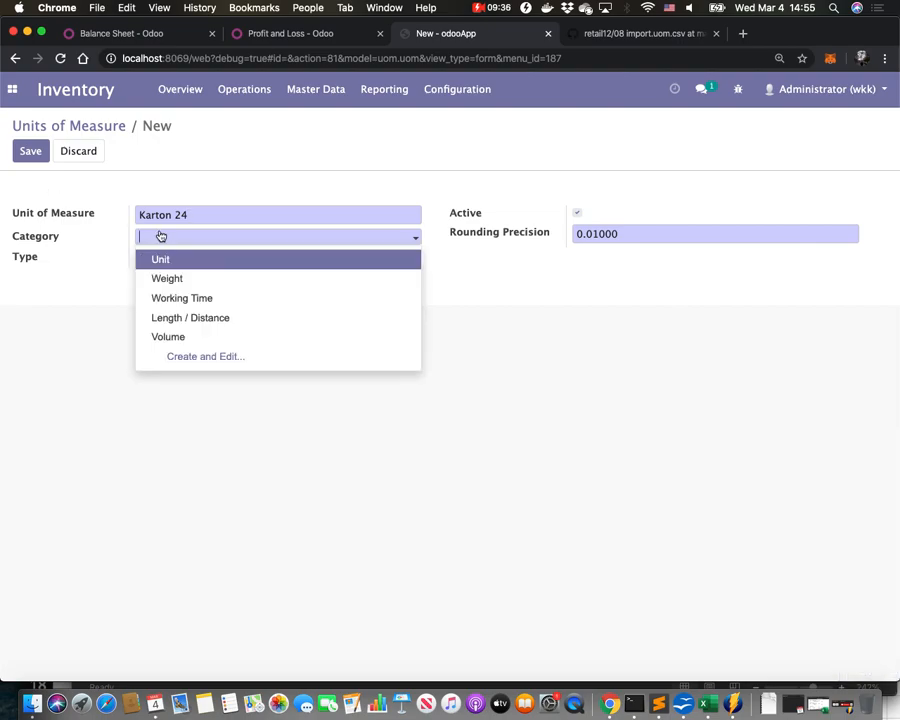
pyautogui.press('Return')
pyautogui.click(159, 261)
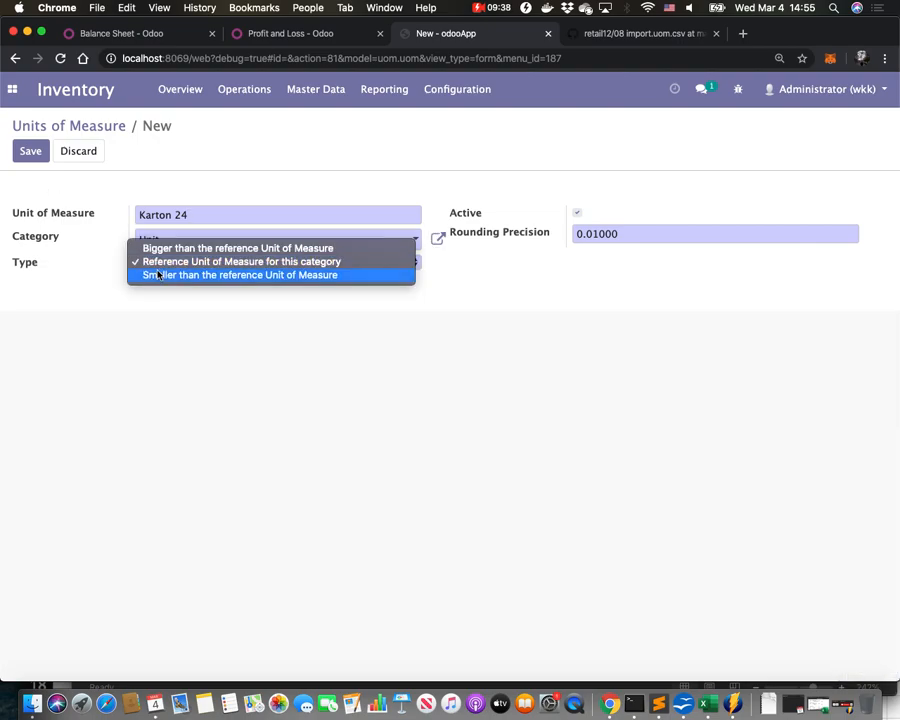
pyautogui.click(175, 248)
pyautogui.click(167, 284)
pyautogui.write('24')
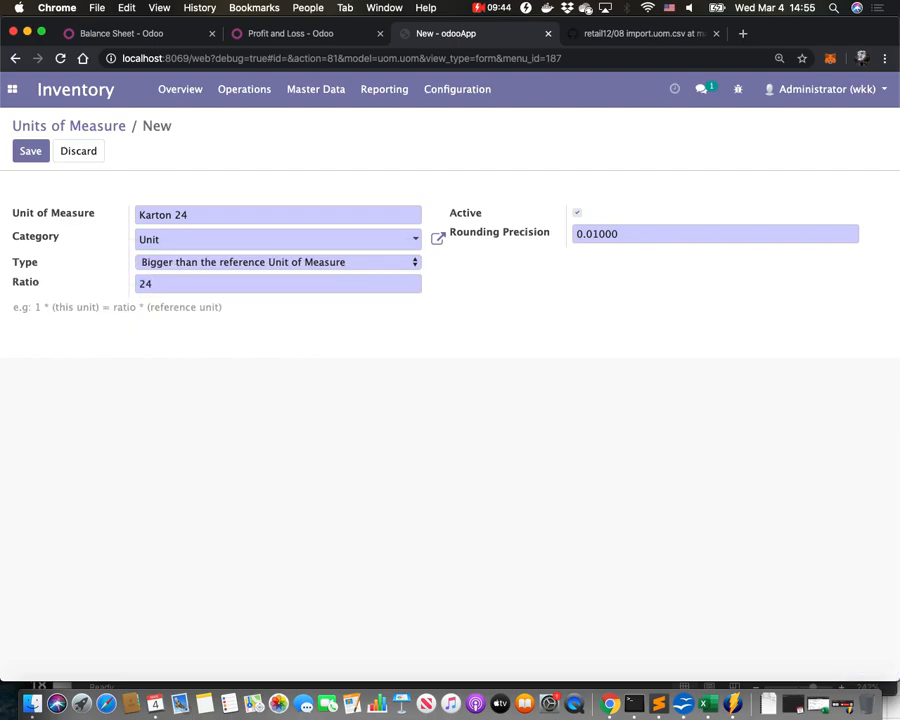
pyautogui.click(34, 151)
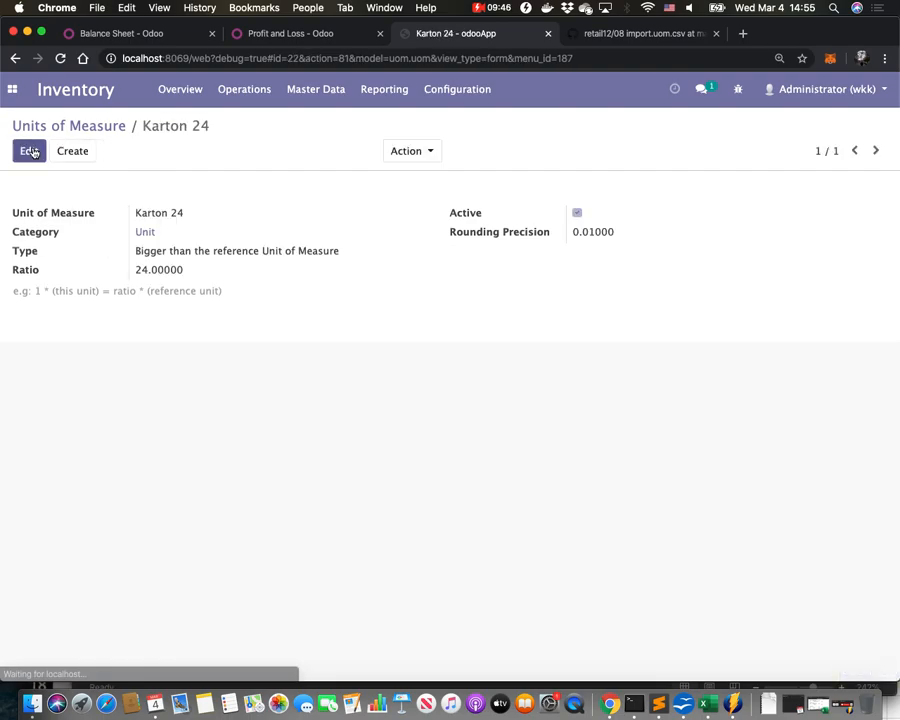
# Return to the units of measure list and select the g and t units.
pyautogui.click(92, 124)
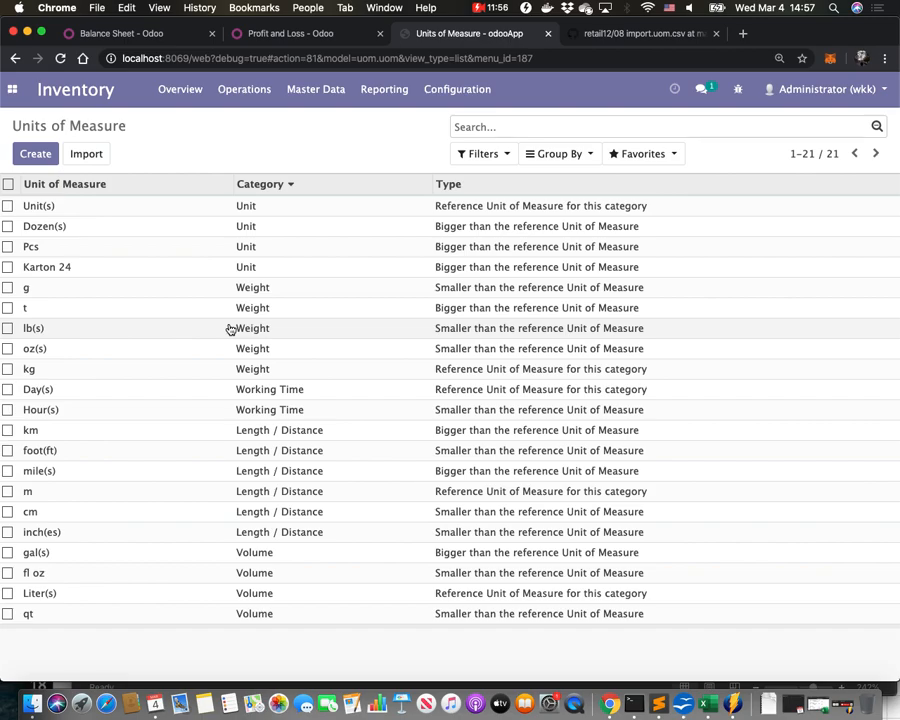
pyautogui.click(7, 288)
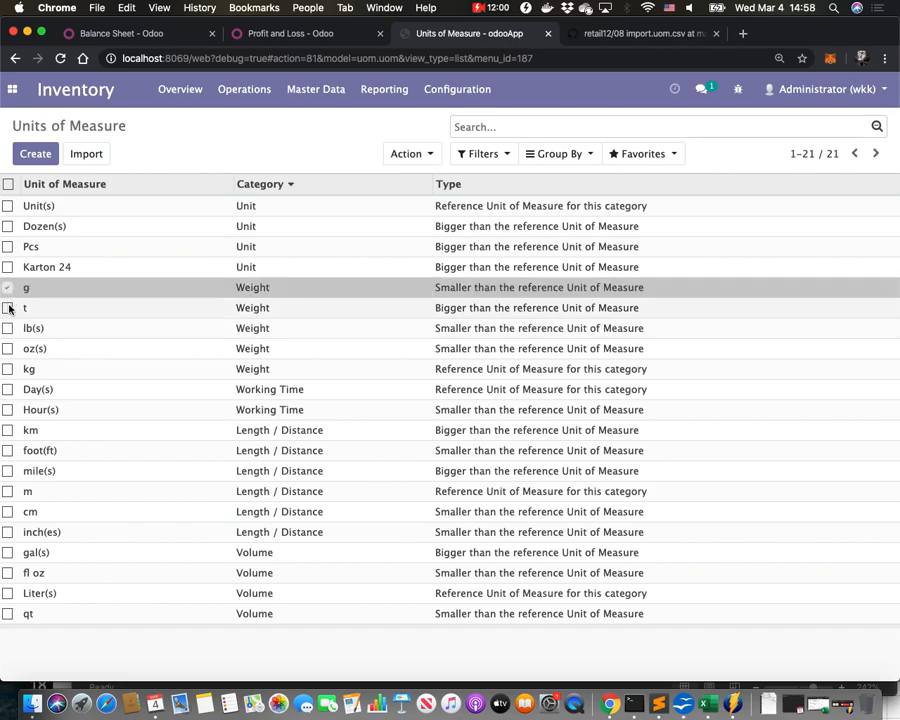
pyautogui.click(8, 308)
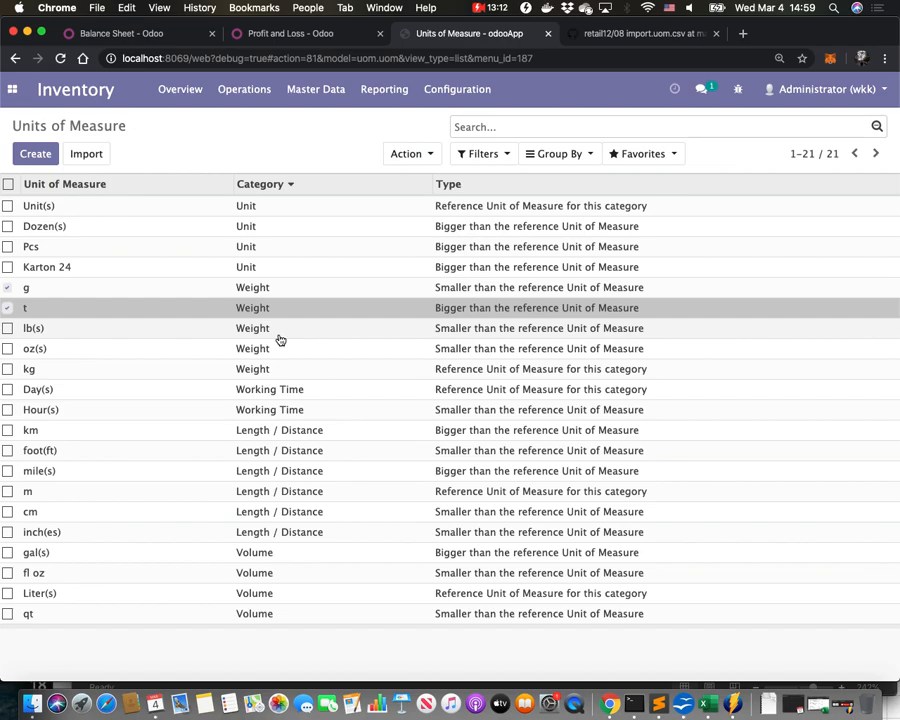
# Open a new product form from the Master Data products list.
pyautogui.click(318, 92)
pyautogui.click(316, 122)
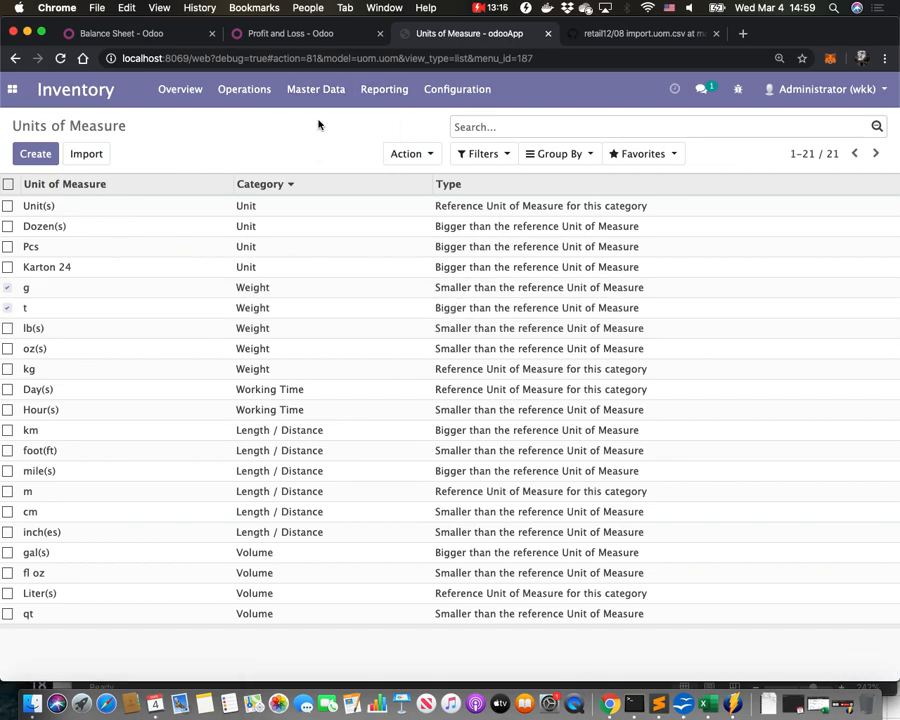
pyautogui.click(35, 155)
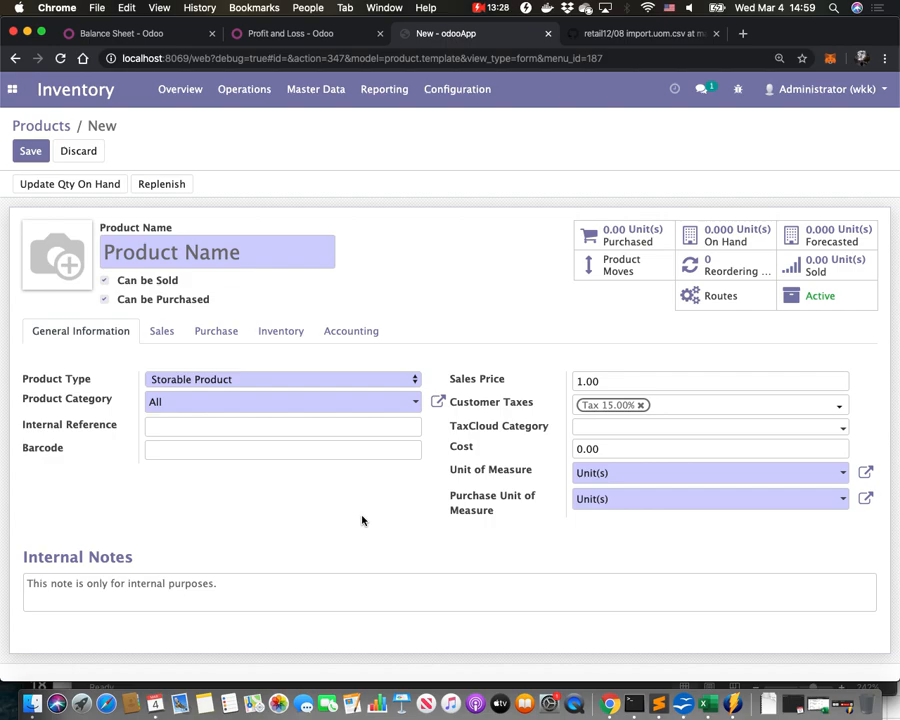
pyautogui.moveTo(543, 574)
pyautogui.moveTo(505, 478)
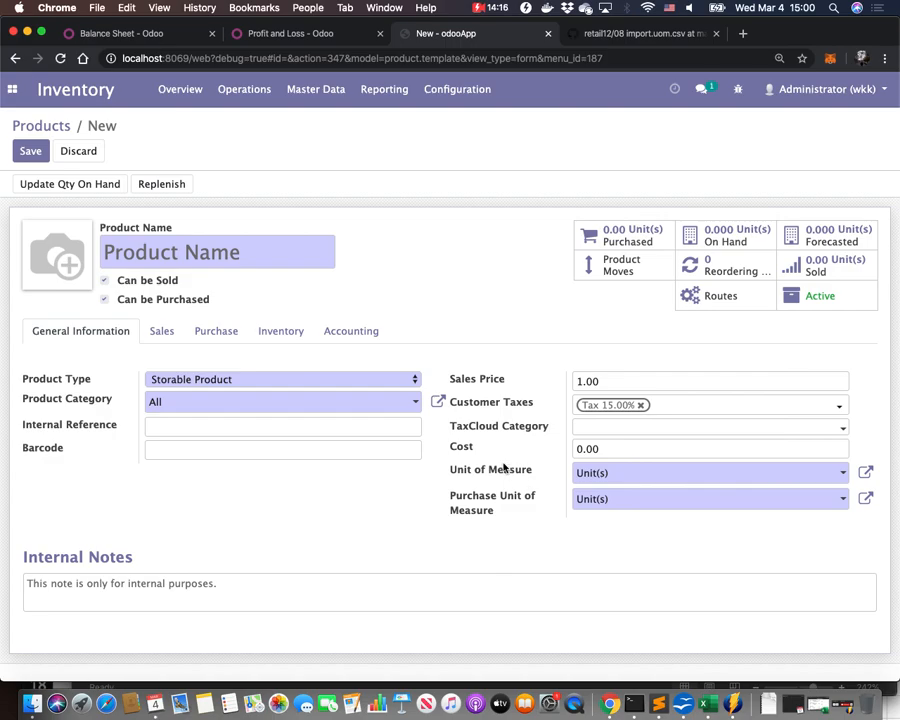
pyautogui.click(260, 257)
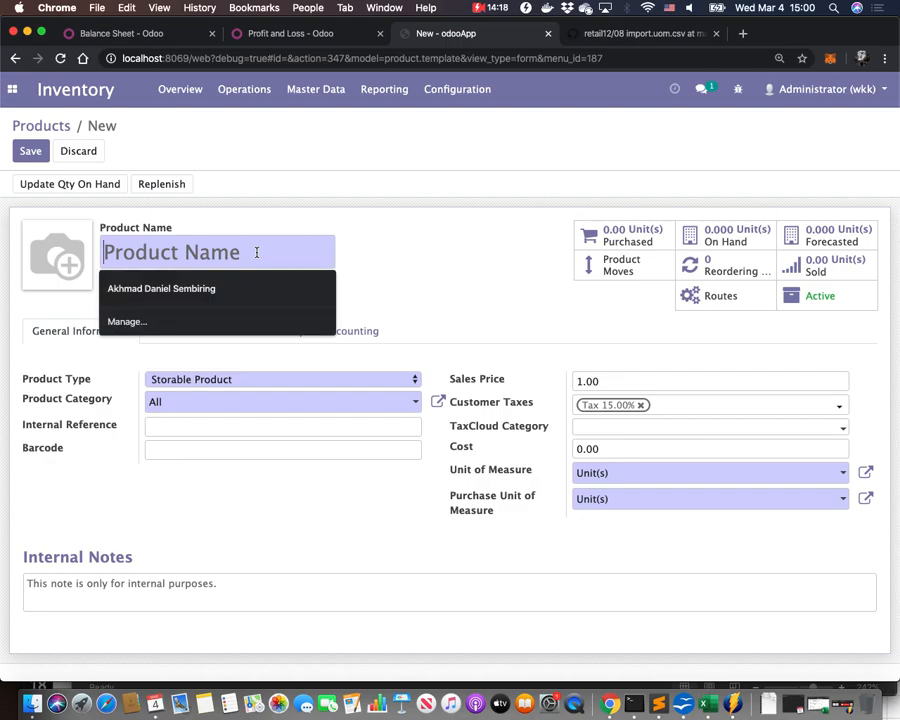
pyautogui.click(386, 260)
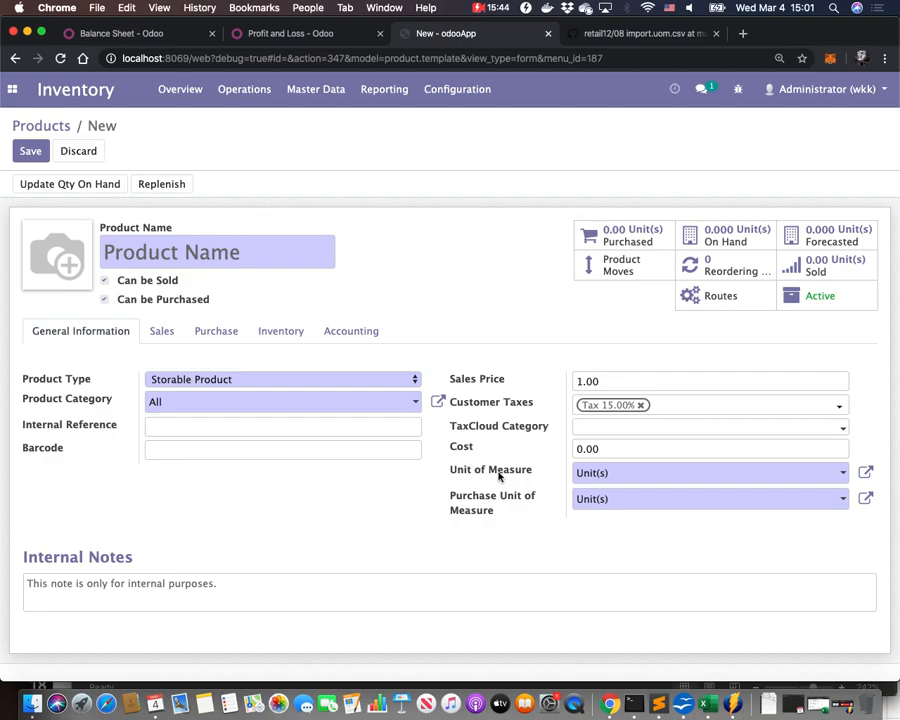
pyautogui.moveTo(483, 474)
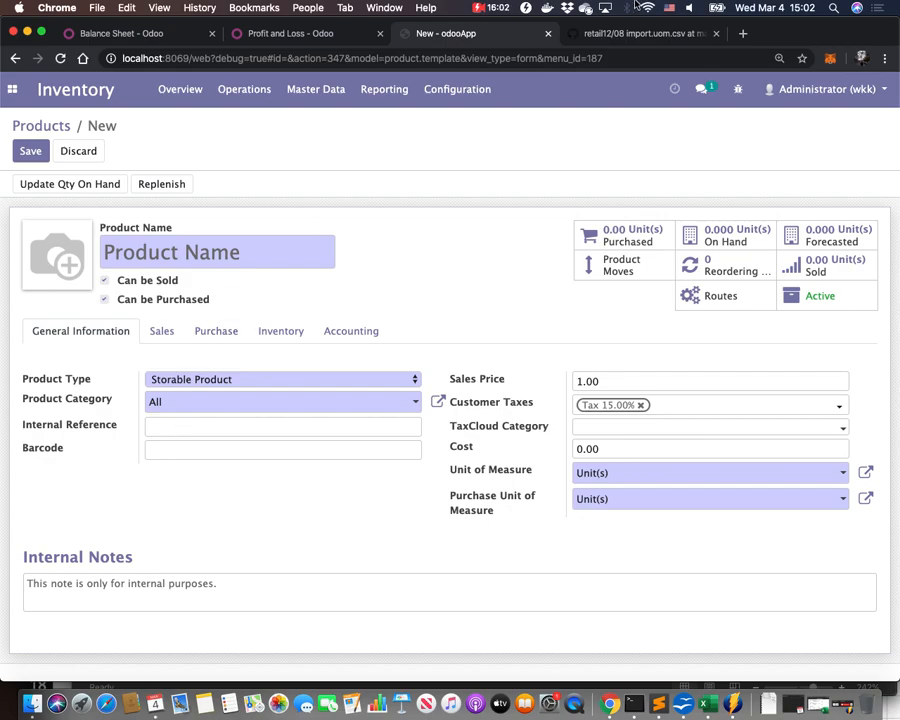
pyautogui.click(489, 8)
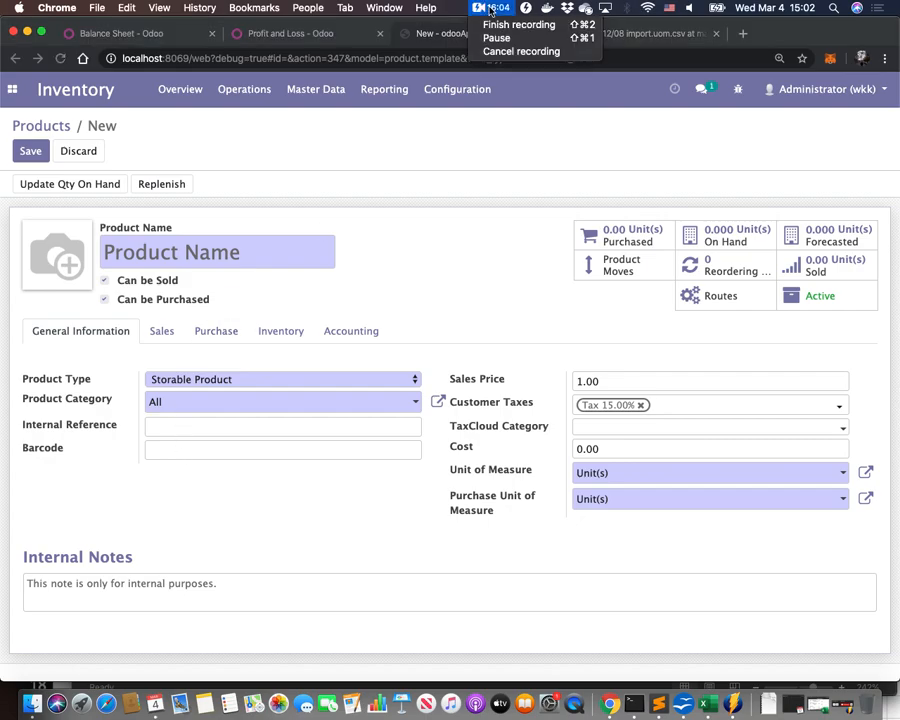